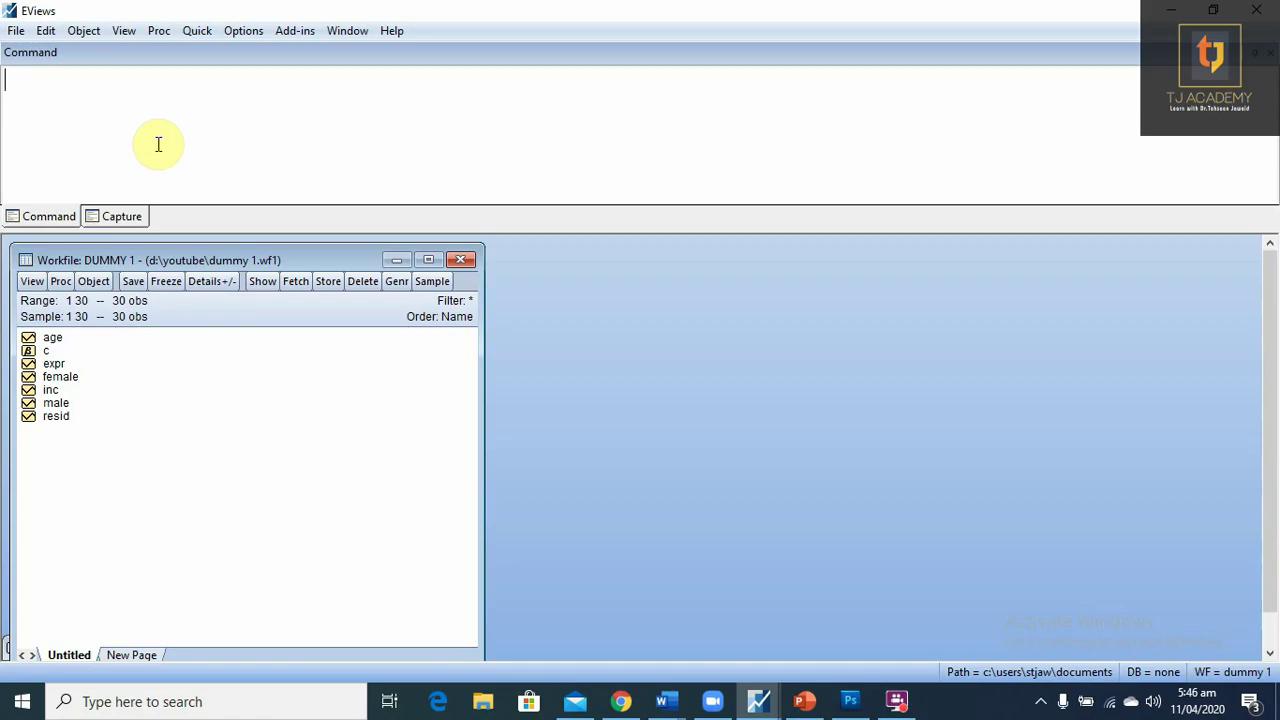
Write notes: 'intercept dummy variable', 'slope dummy variable and interaction term', income dependent, age and EXPR independent
text(i)
text(nterce)
text(pt dumm)
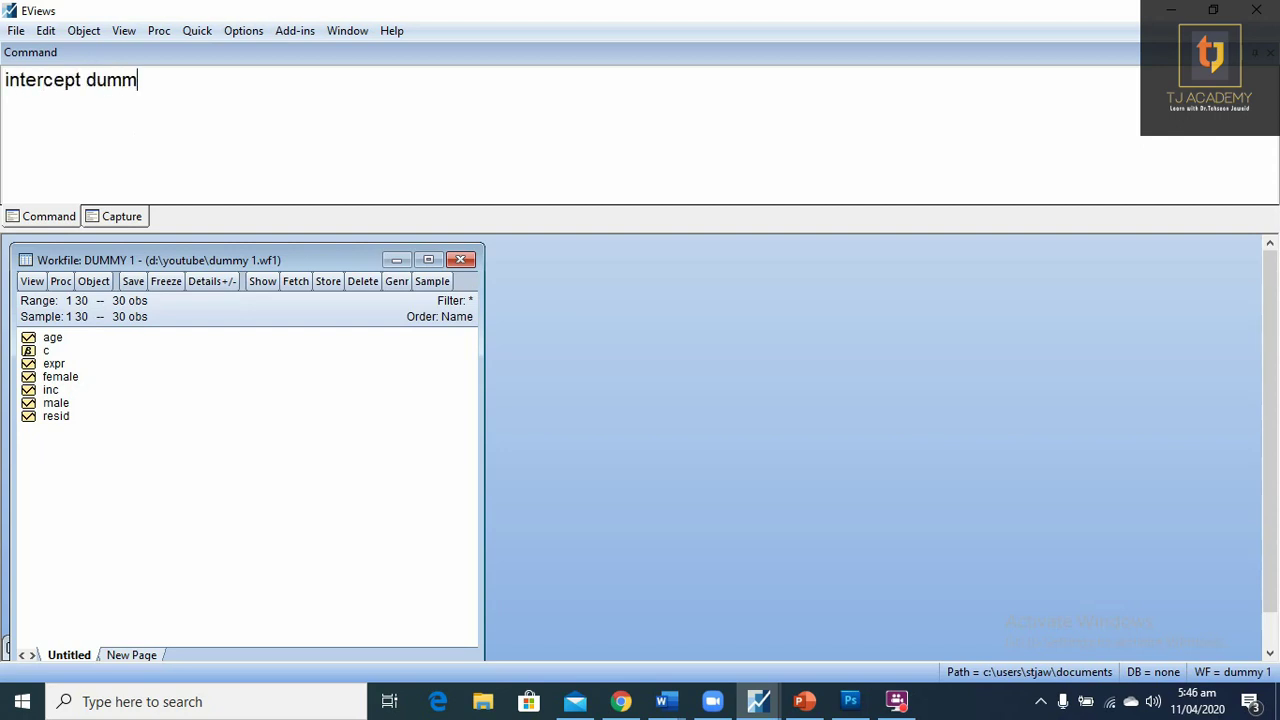
text(y var)
text(iable)
key(Return)
text(slope dum)
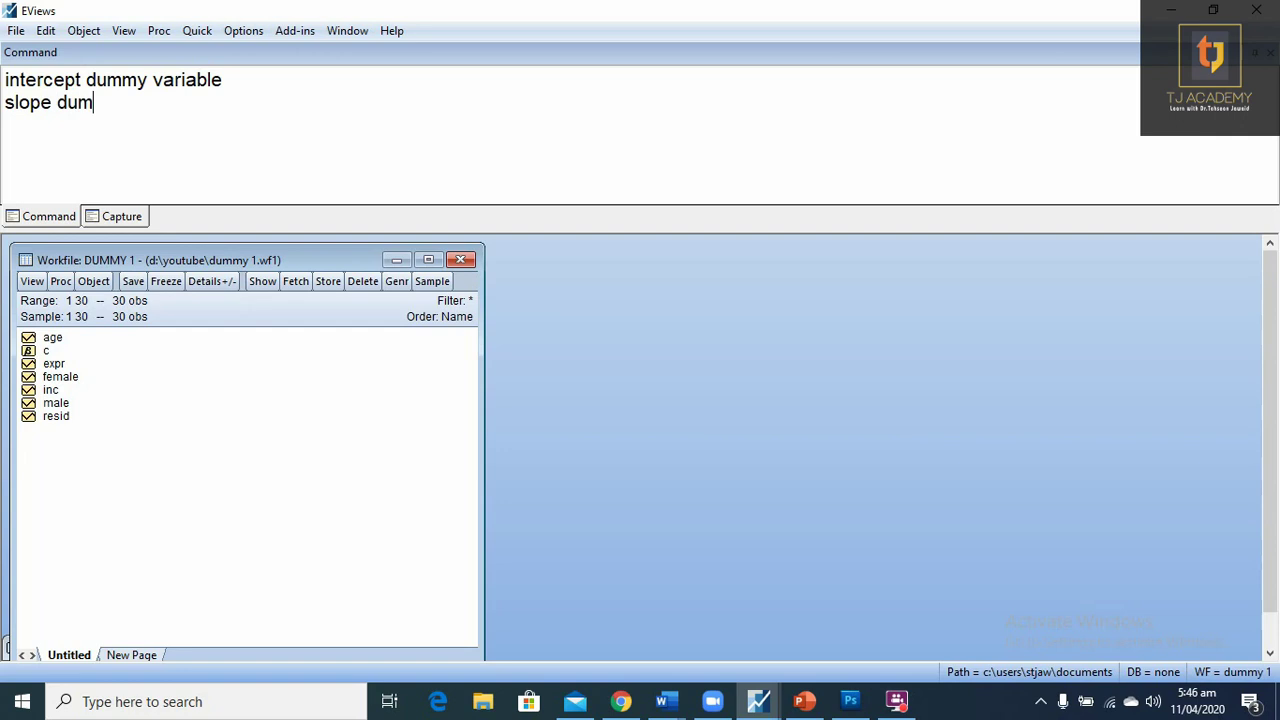
text(my var)
text(o)
key(BackSpace)
text(iab)
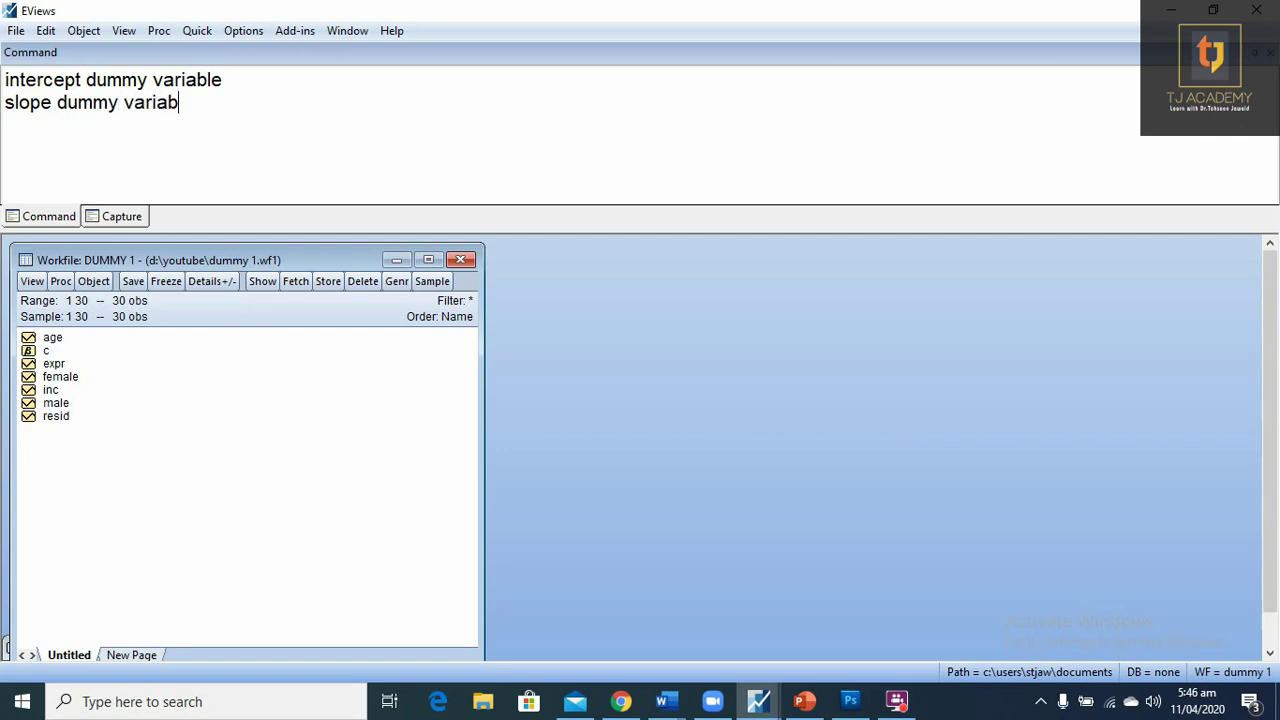
text(le and)
text( int)
text(er)
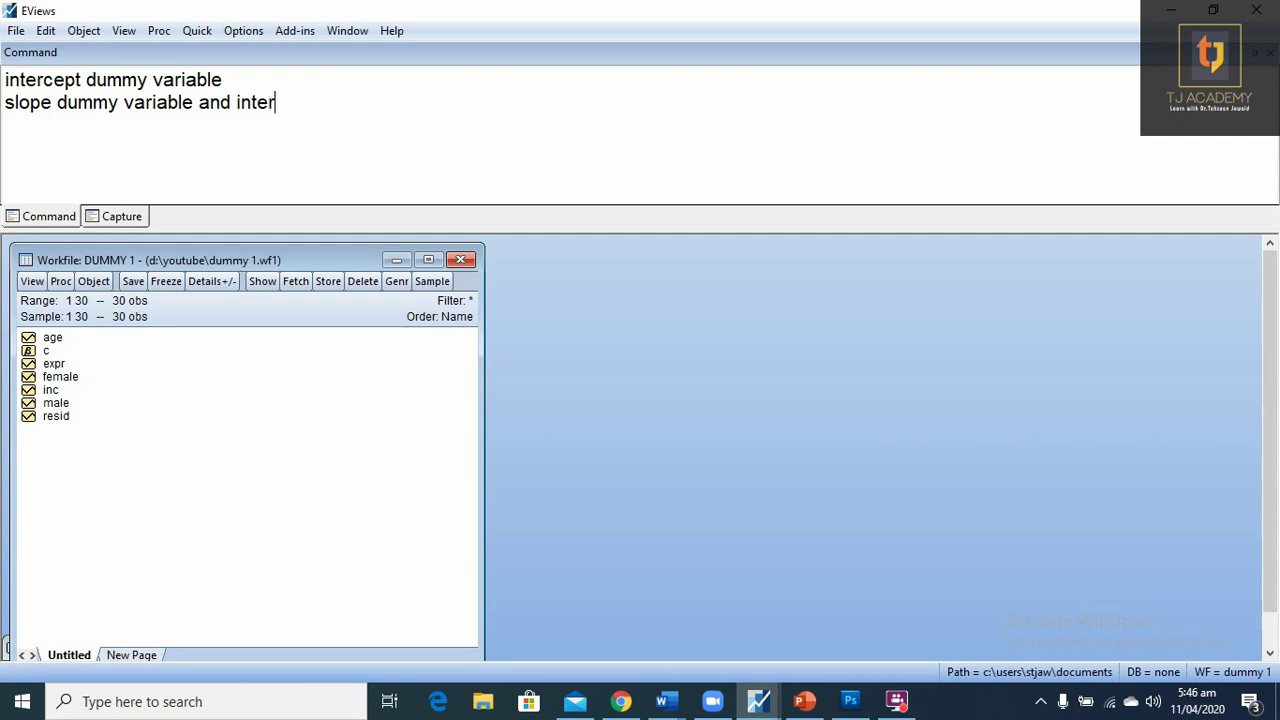
text(action )
text(ter)
text(m)
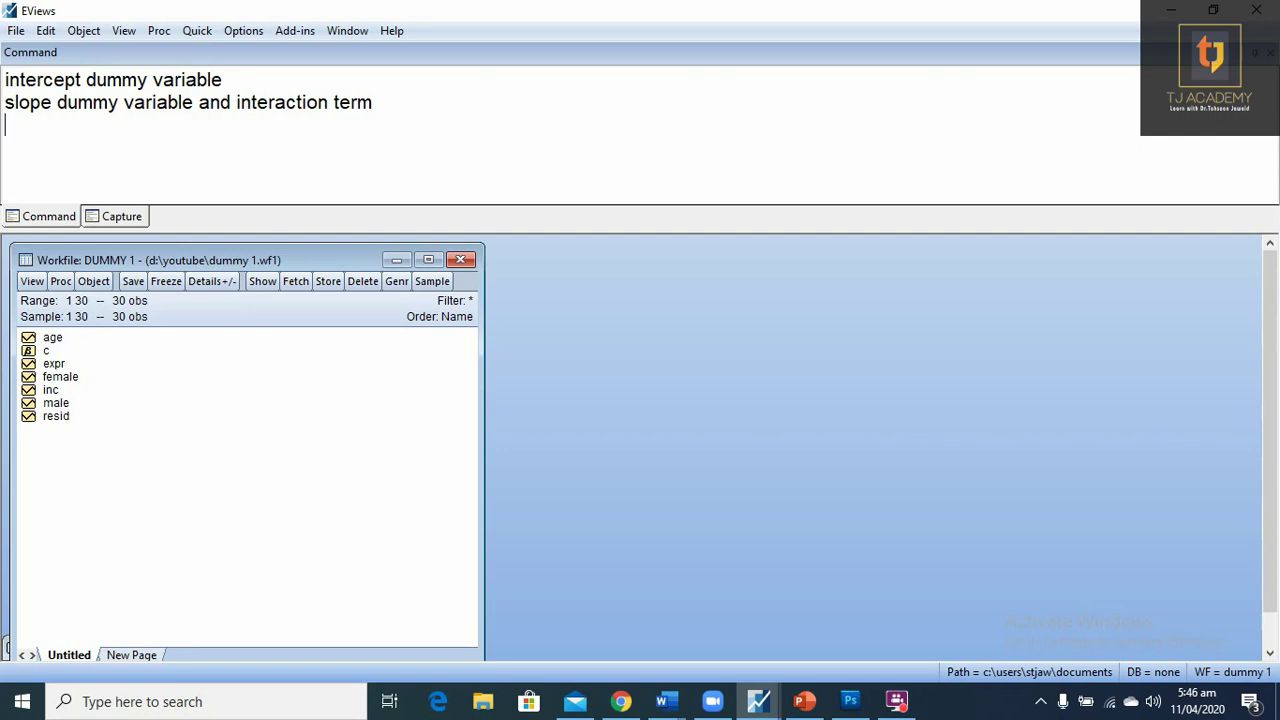
text(Inc)
text(ome is)
text( dependent )
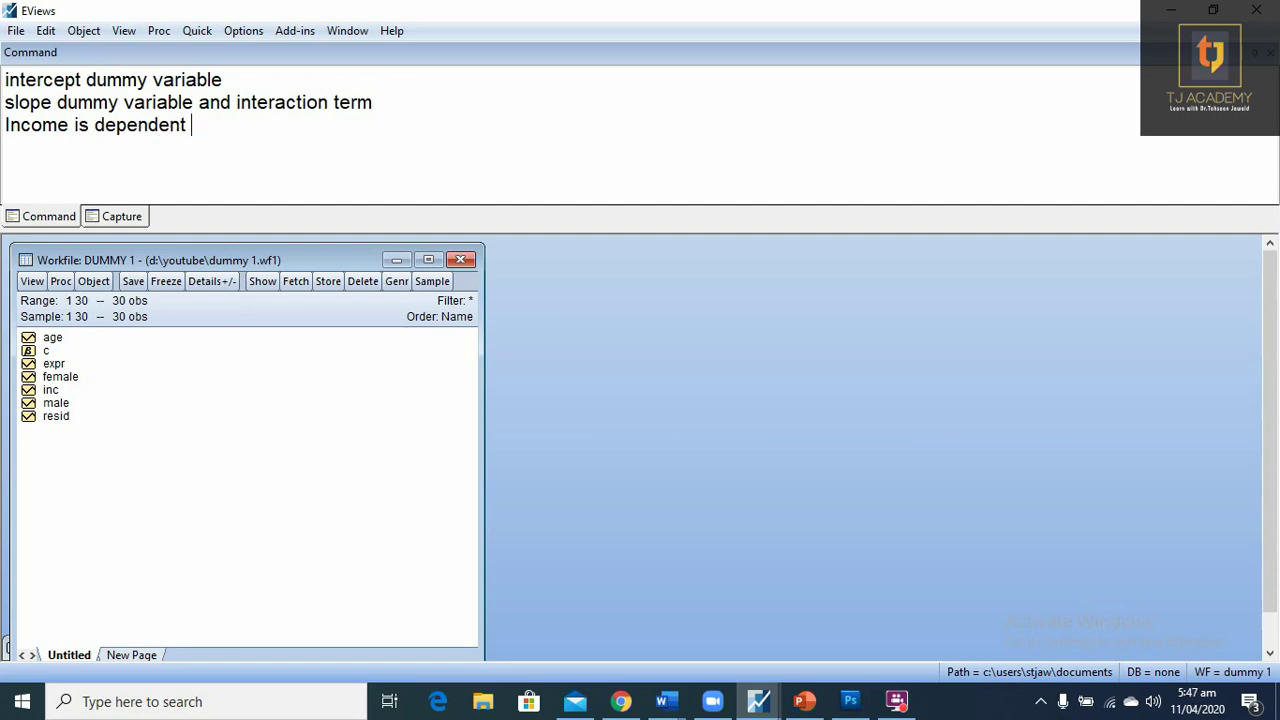
text(variab)
text(le )
text(Age an)
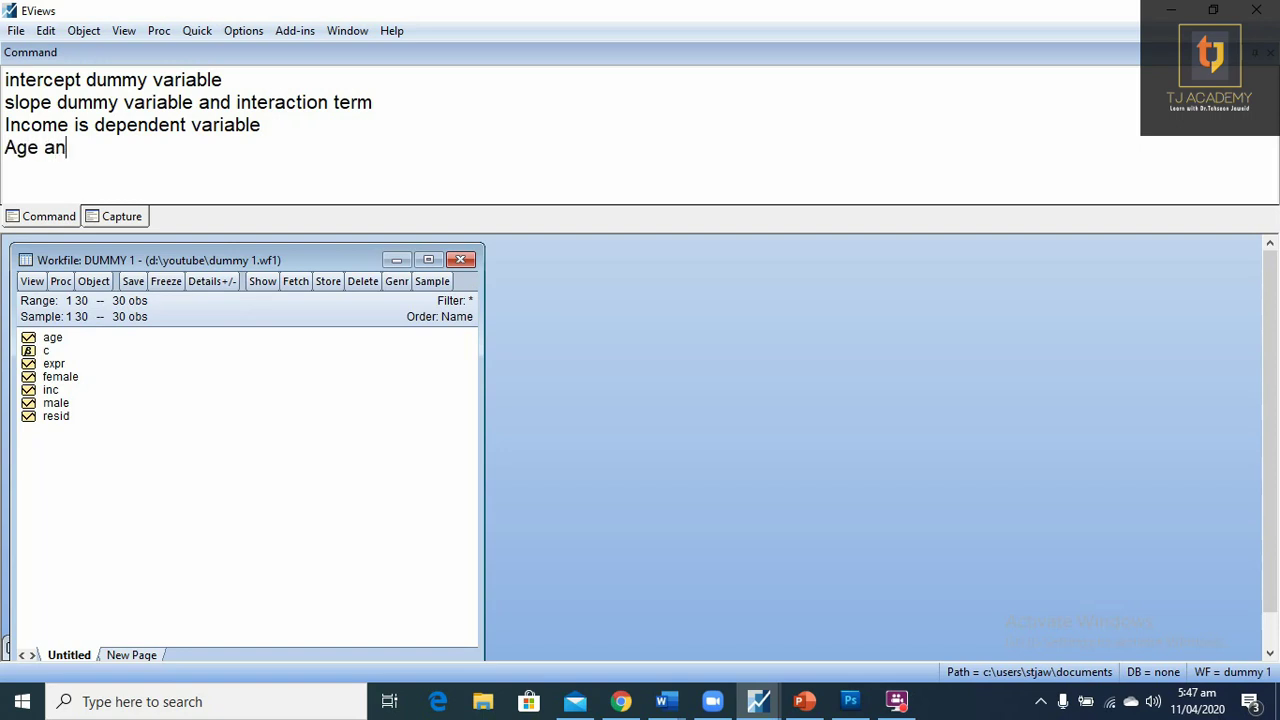
text(d EXPR )
text(are )
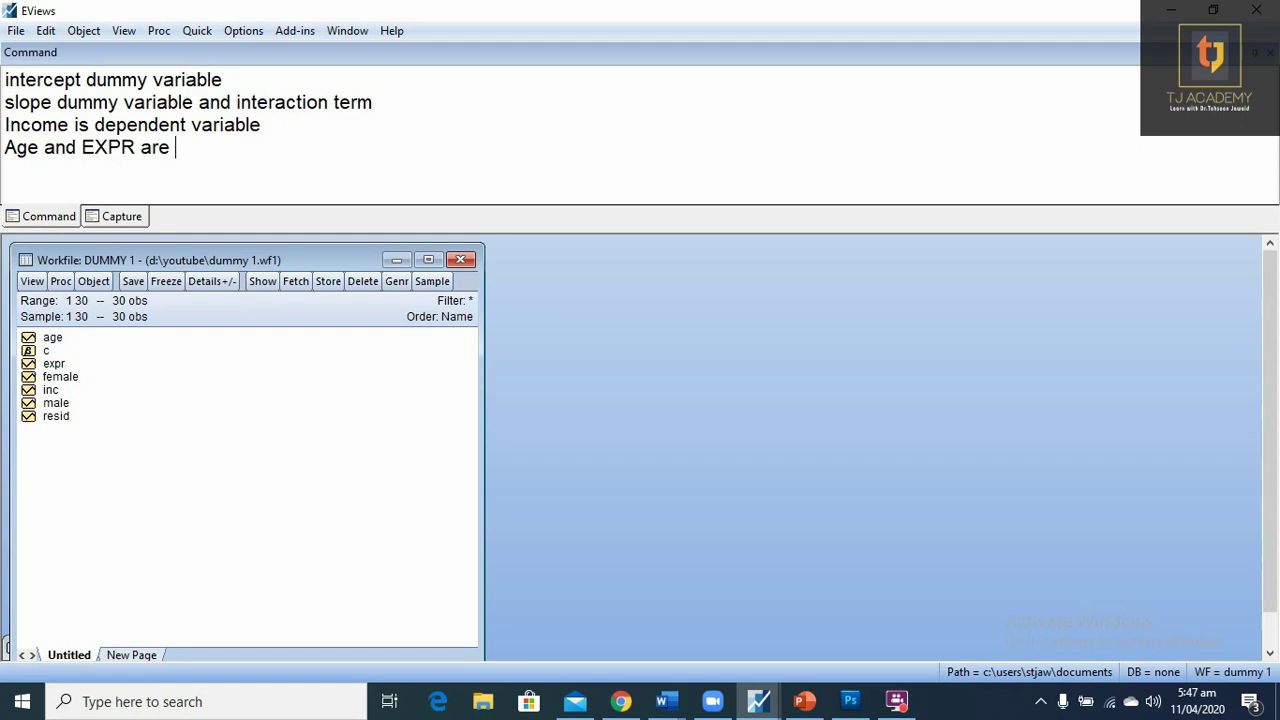
text(indepe)
text(ndent var)
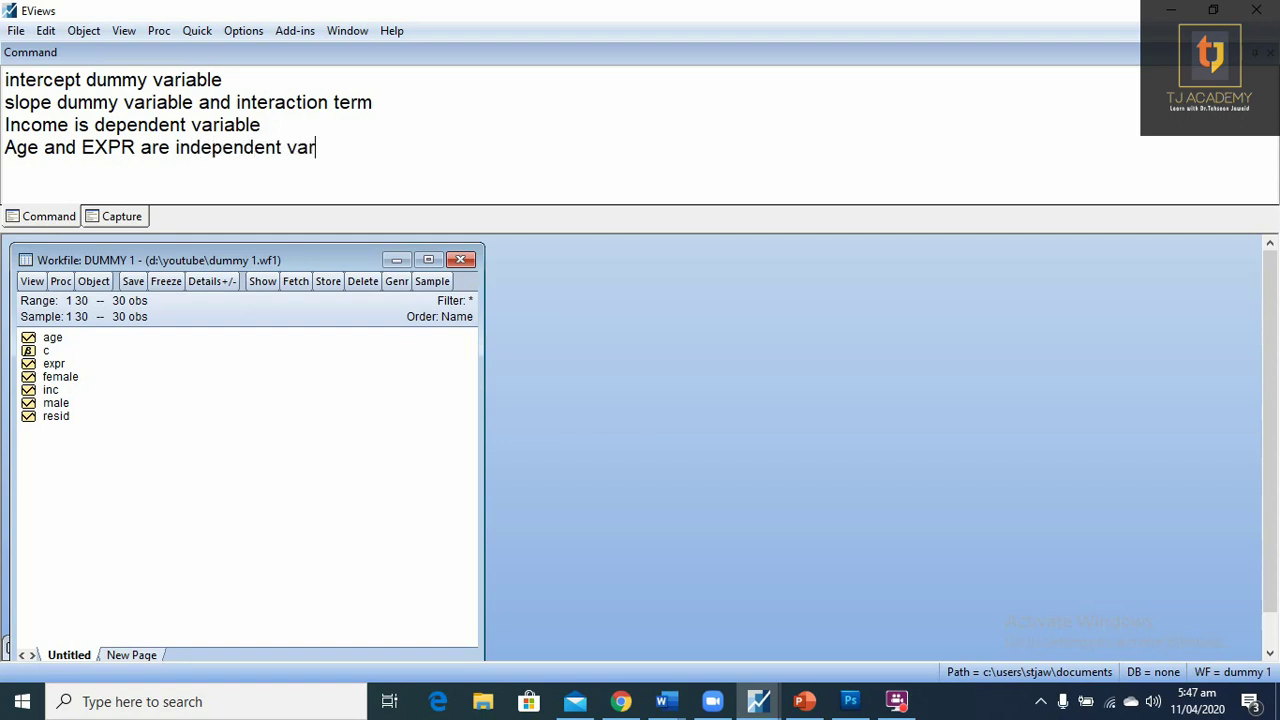
text(iable)
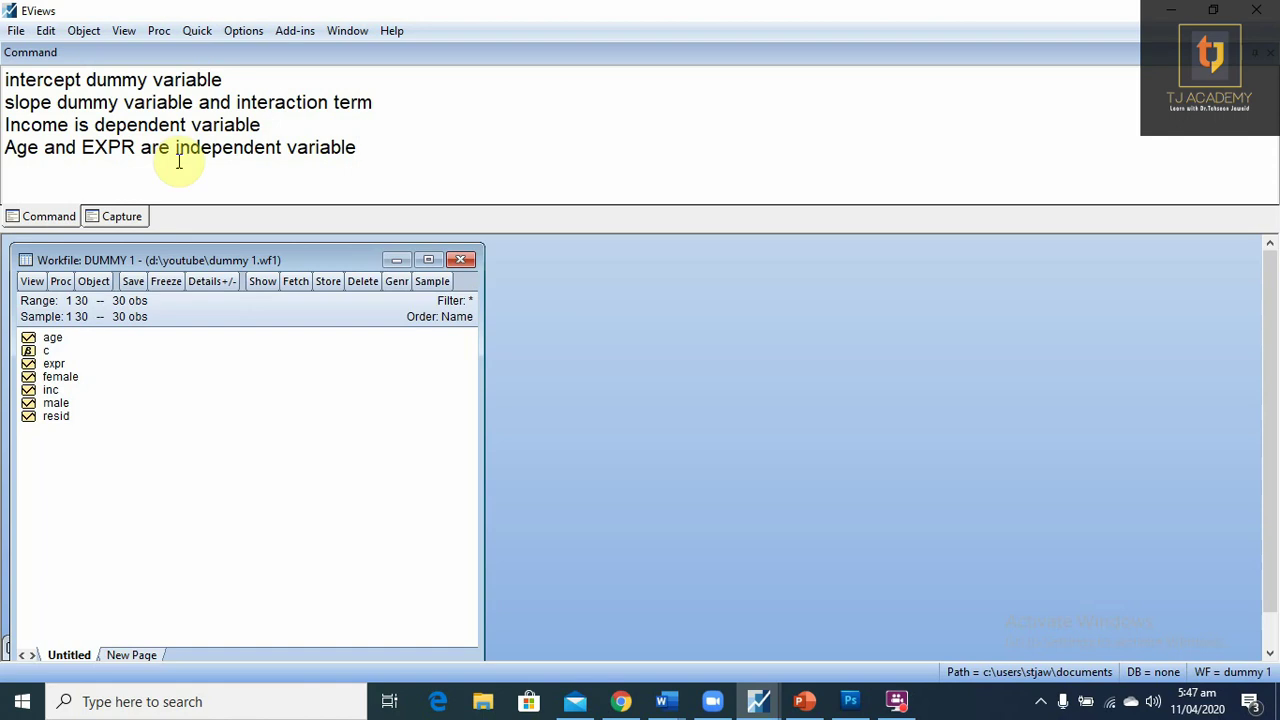
Estimate the least-squares equation 'inc c age expr' and place its output beside the workfile
click(199, 32)
click(327, 208)
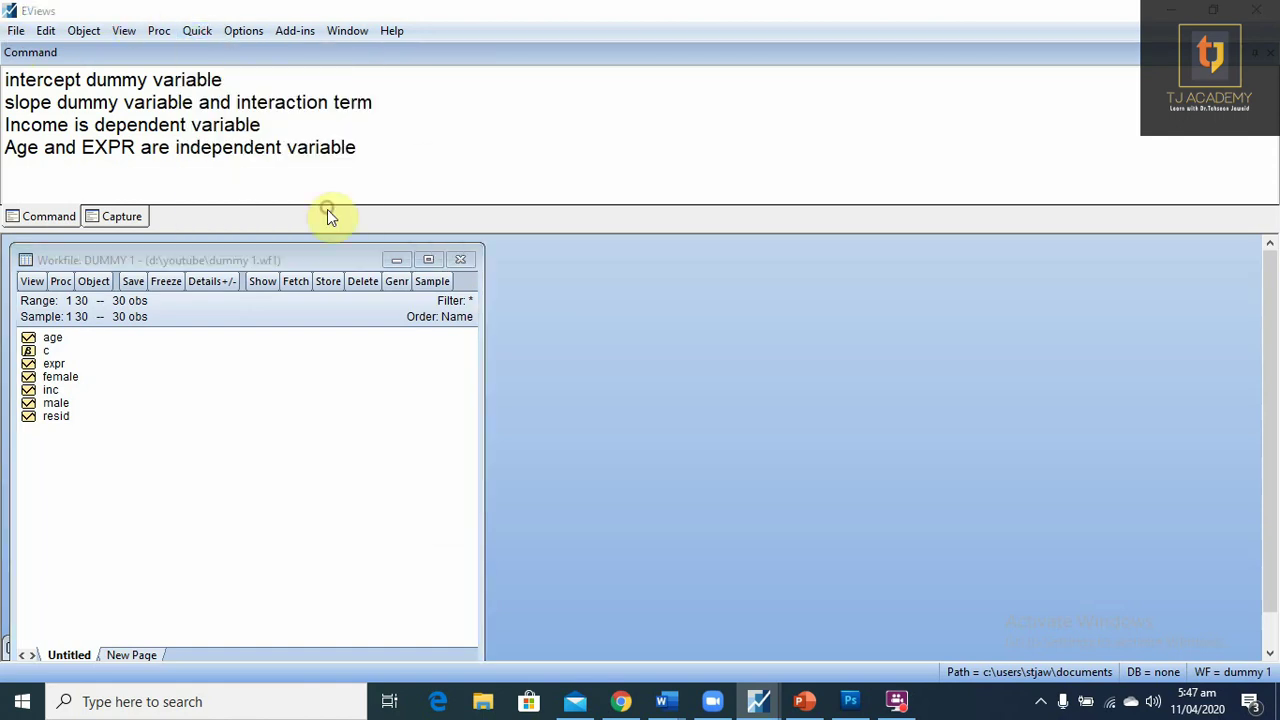
text(inc c)
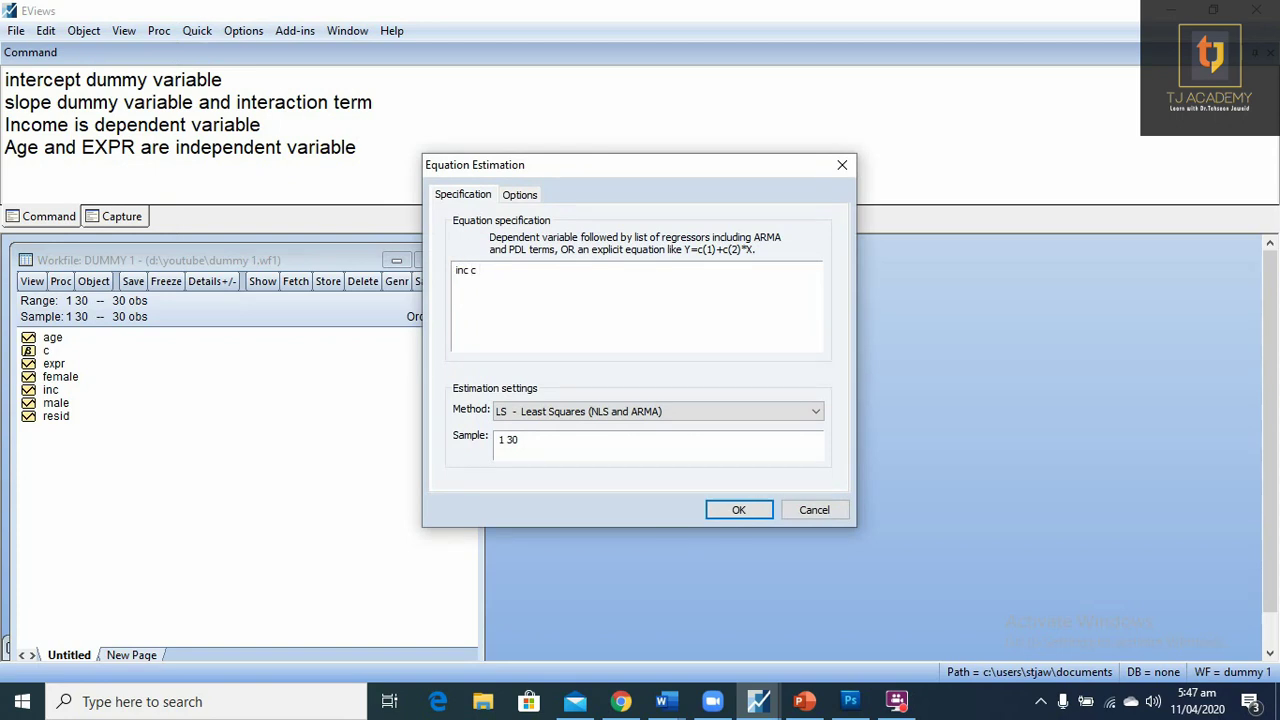
text( age ex)
text(pr)
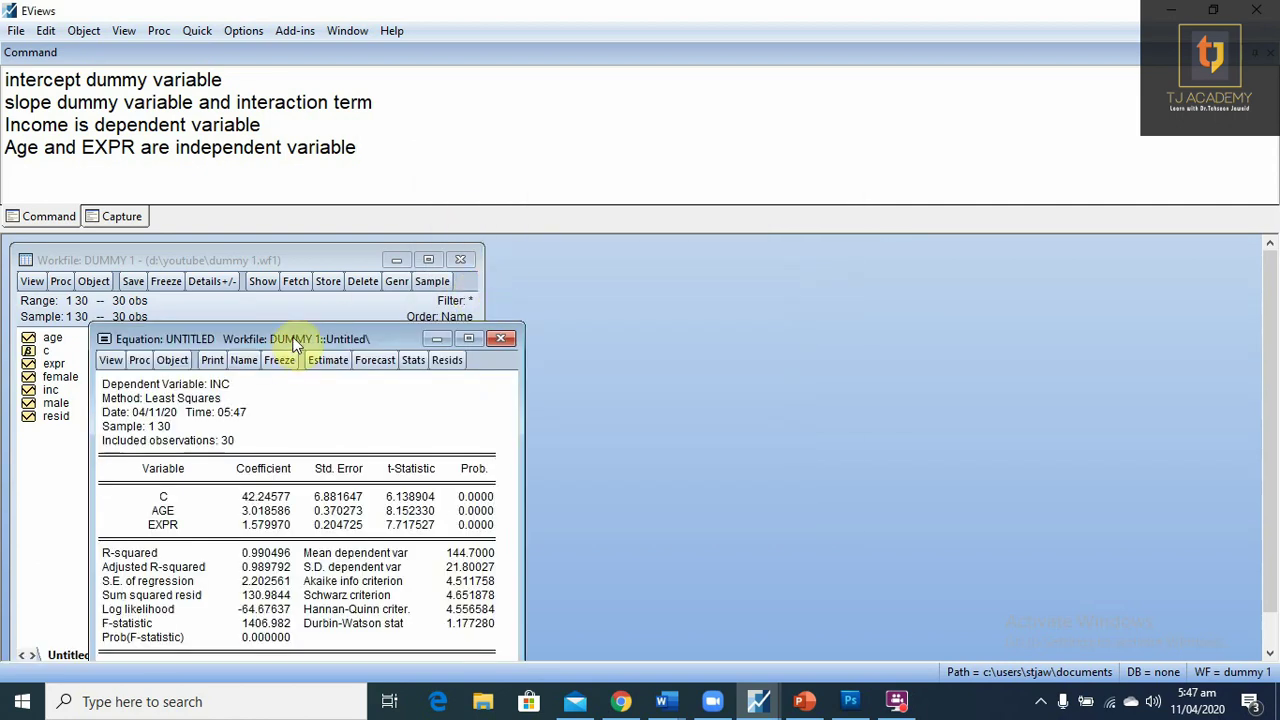
drag(296, 343, 765, 249)
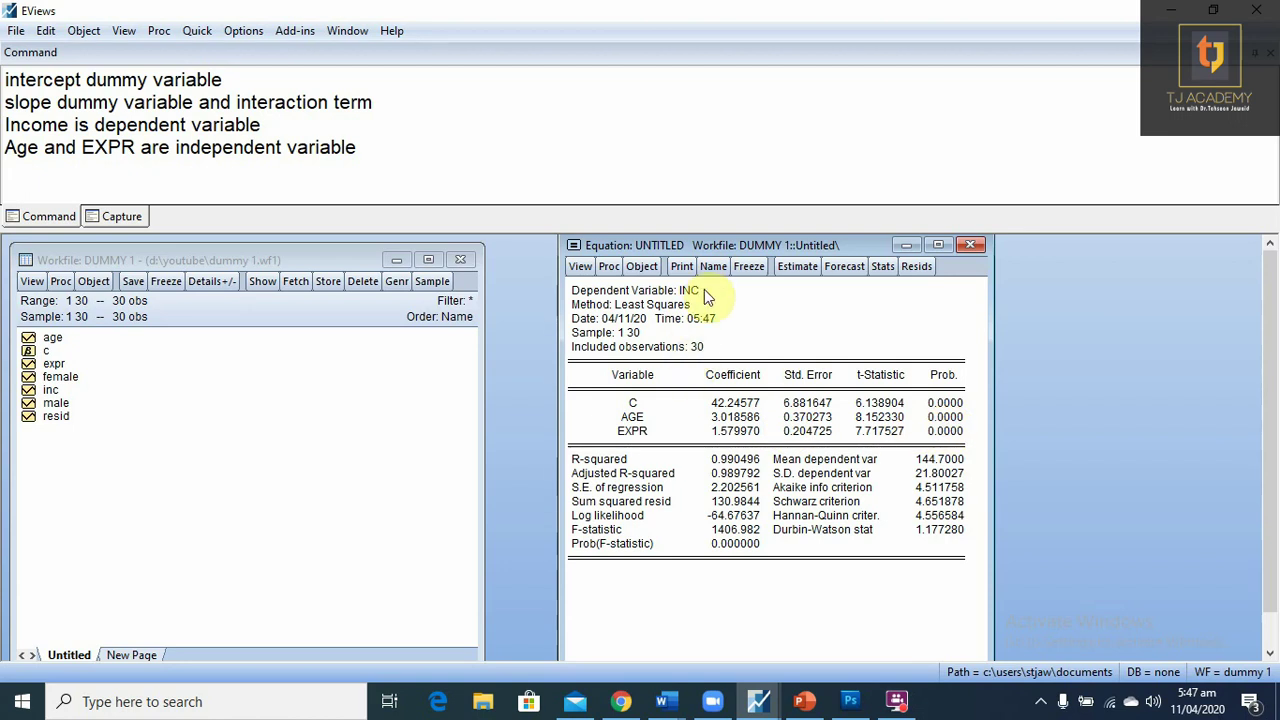
mouse_move(572, 289)
mouse_down()
mouse_move(978, 463)
mouse_move(977, 447)
mouse_up()
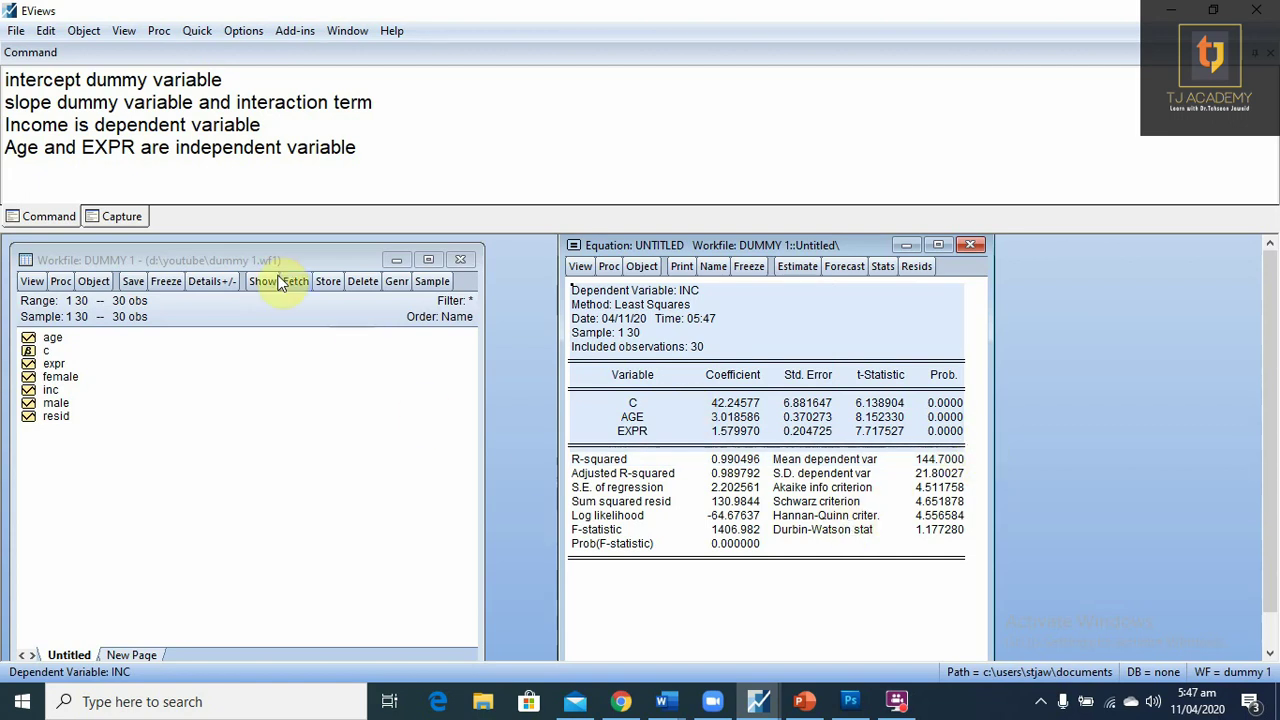
Add the note line 'Dummy variable for gender. 1. Male 2. Female' with correct capitalisation
click(386, 150)
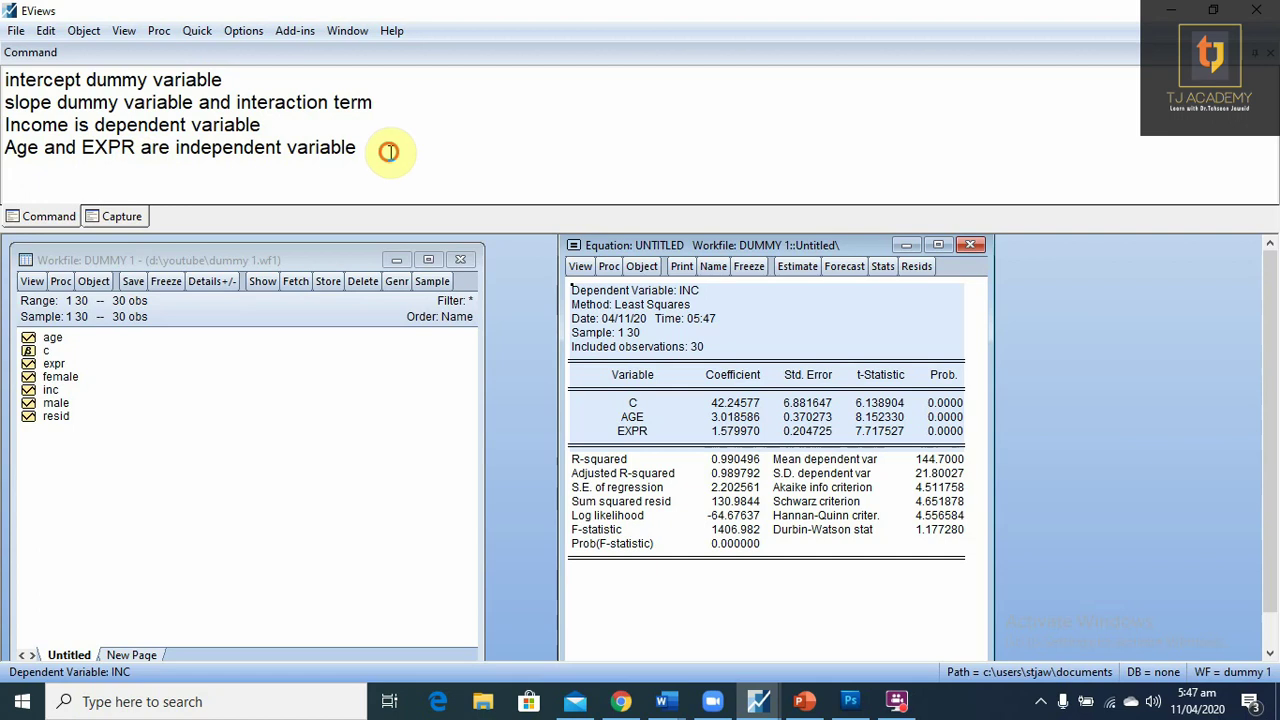
click(478, 159)
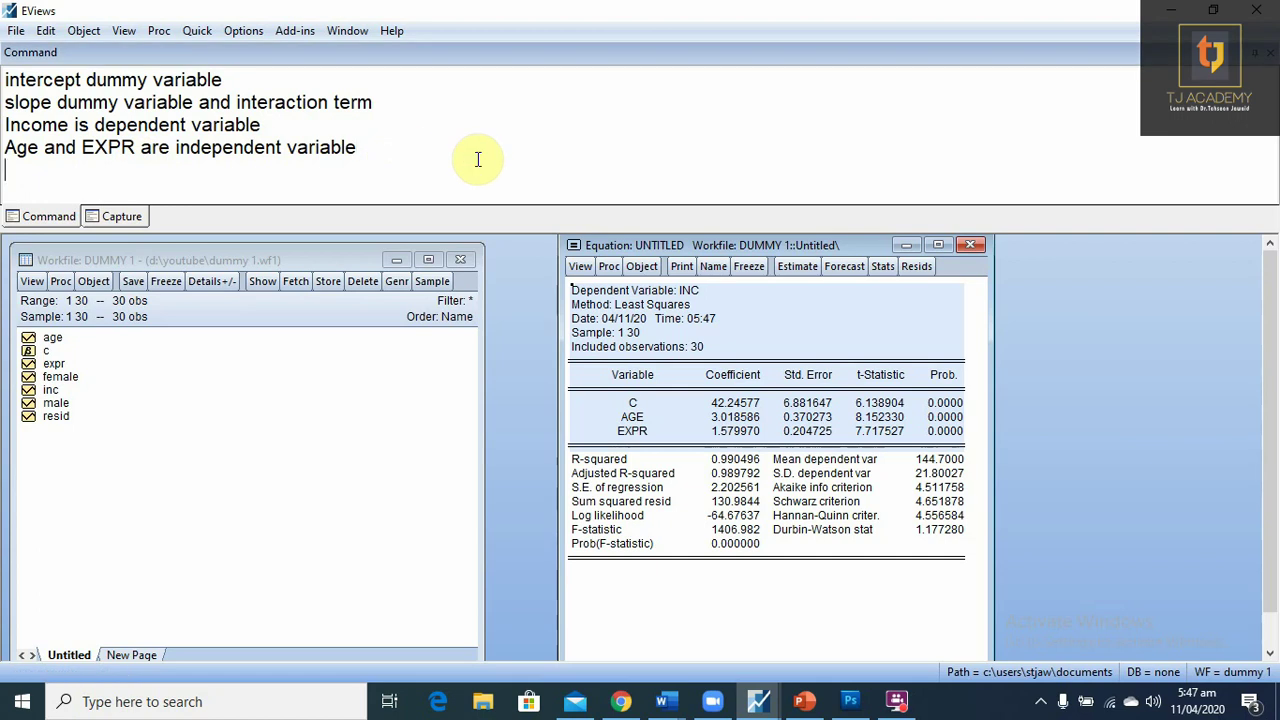
text(D)
text(Ummy)
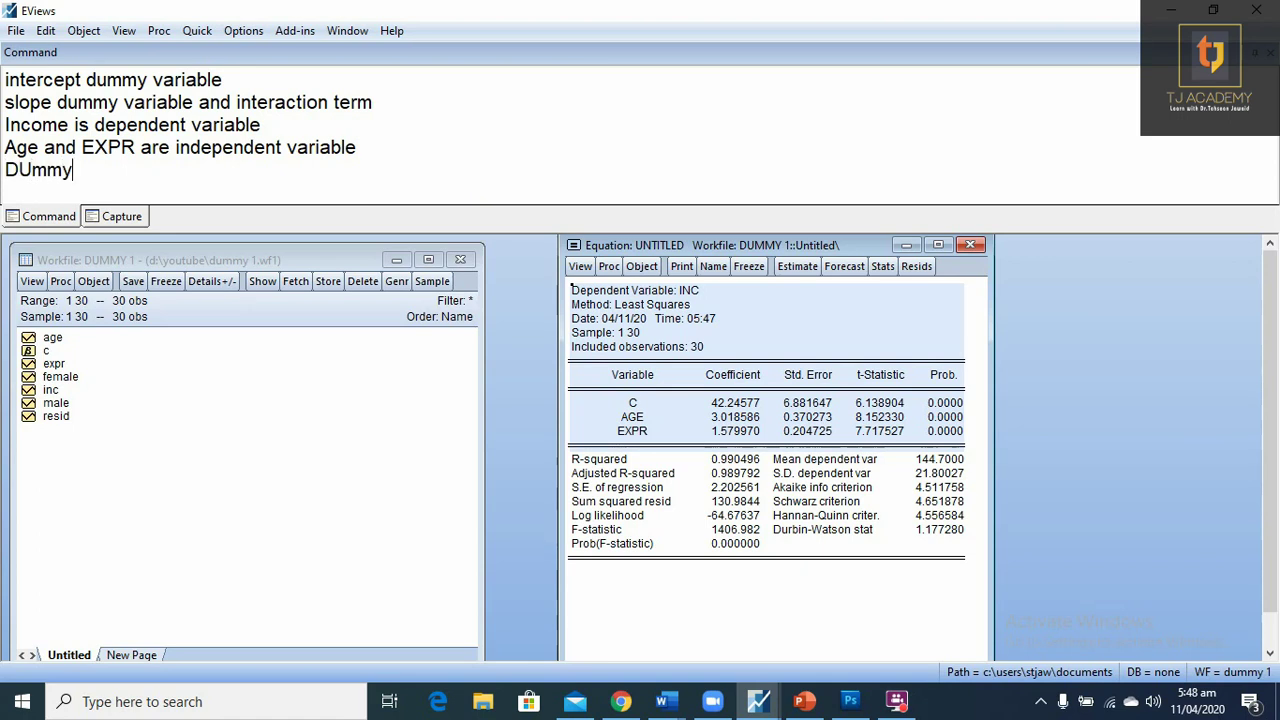
key(Left)
key(Left)
key(Left)
key(BackSpace)
text(u)
key(Right)
key(Right)
key(Right)
text(va)
text(riable)
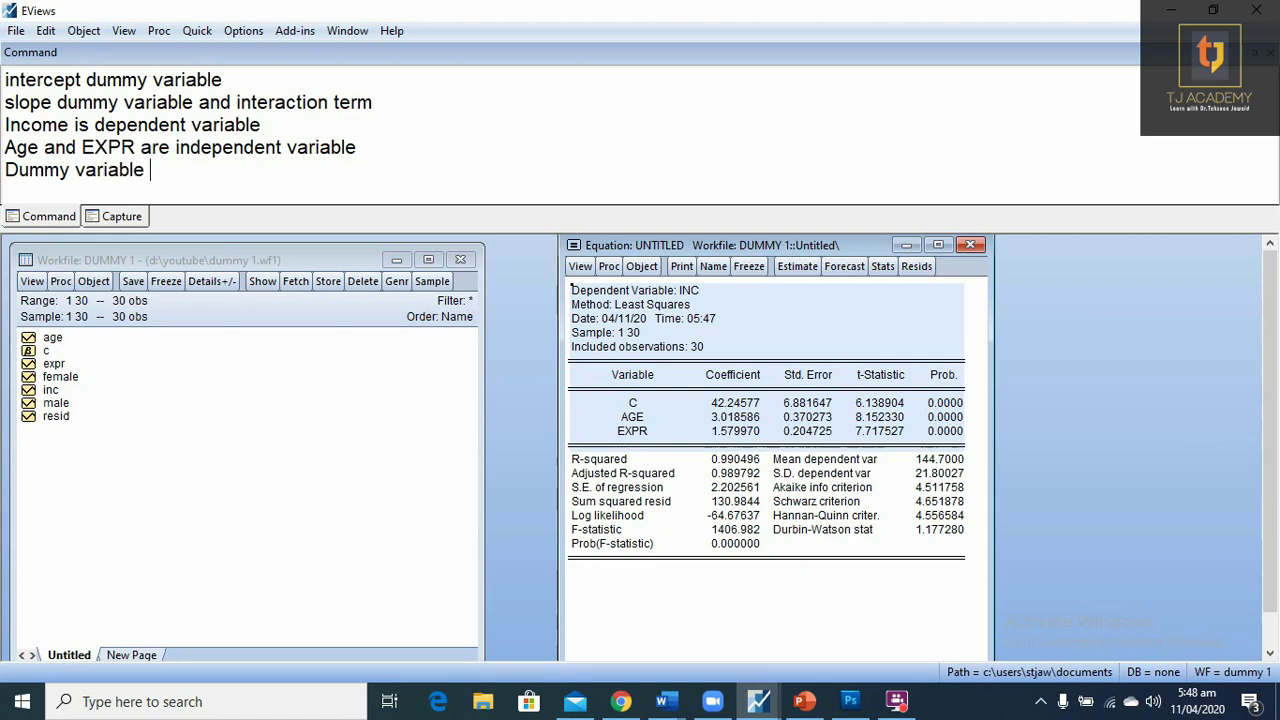
text( for gen)
text(der)
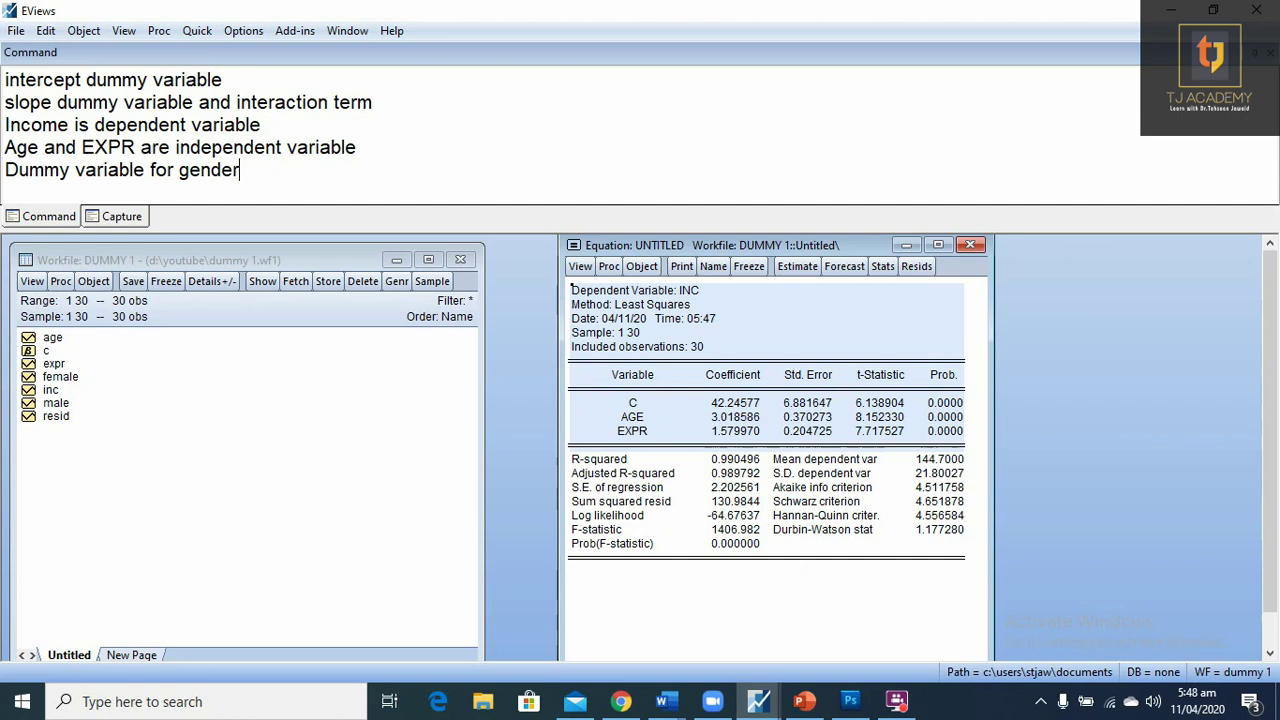
text(. )
text(1. M)
text(ale 2)
text(. F)
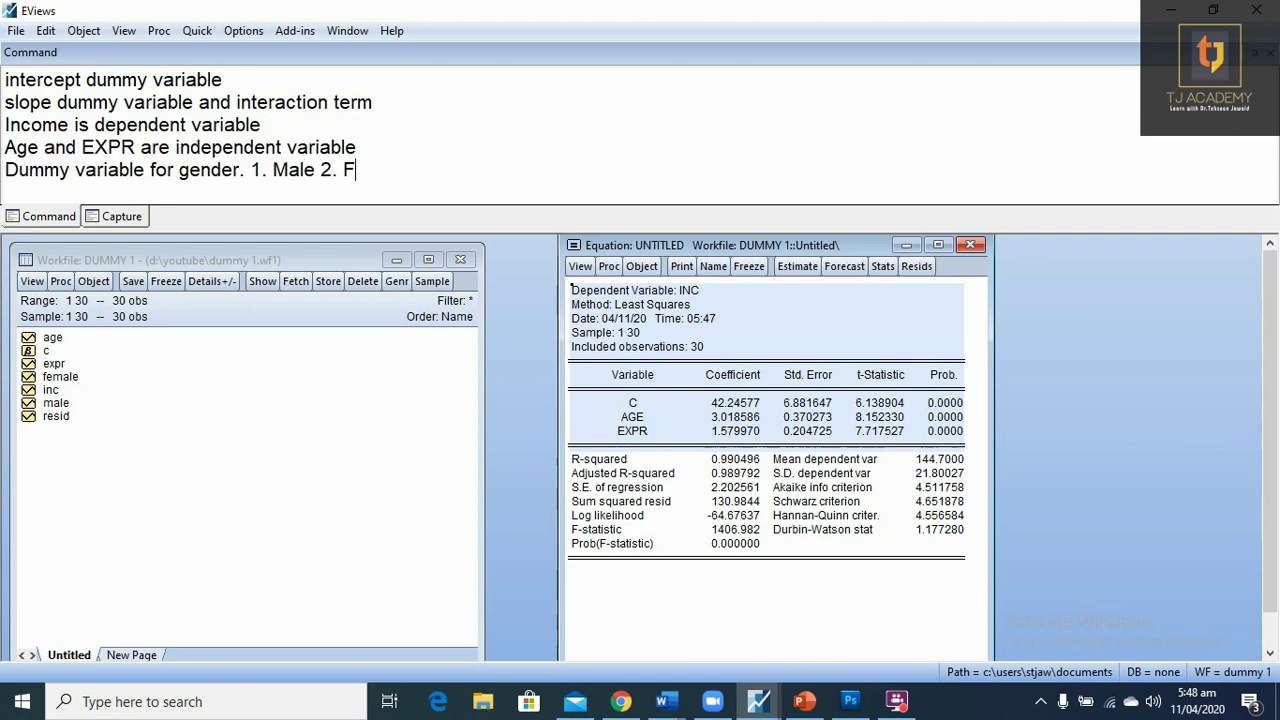
text(emale)
Open INC, AGE, EXPR, MALE and FEMALE together as a maximized group spreadsheet
click(121, 472)
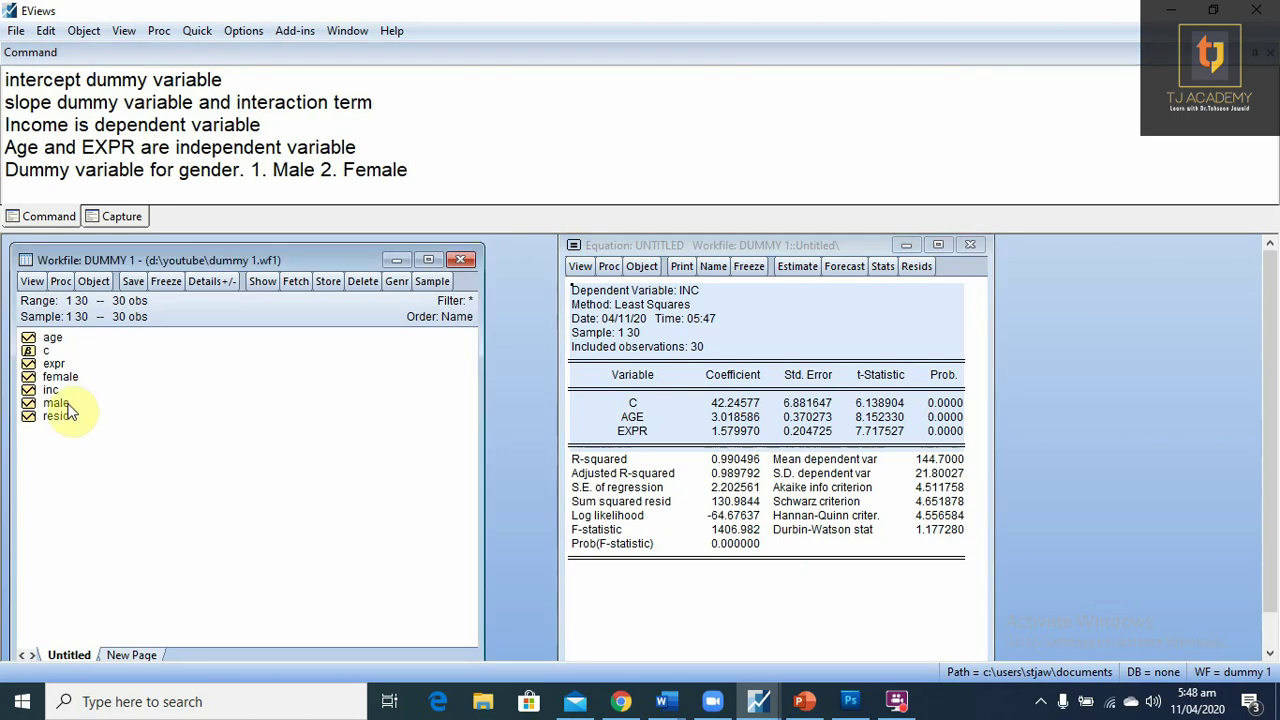
click(60, 403)
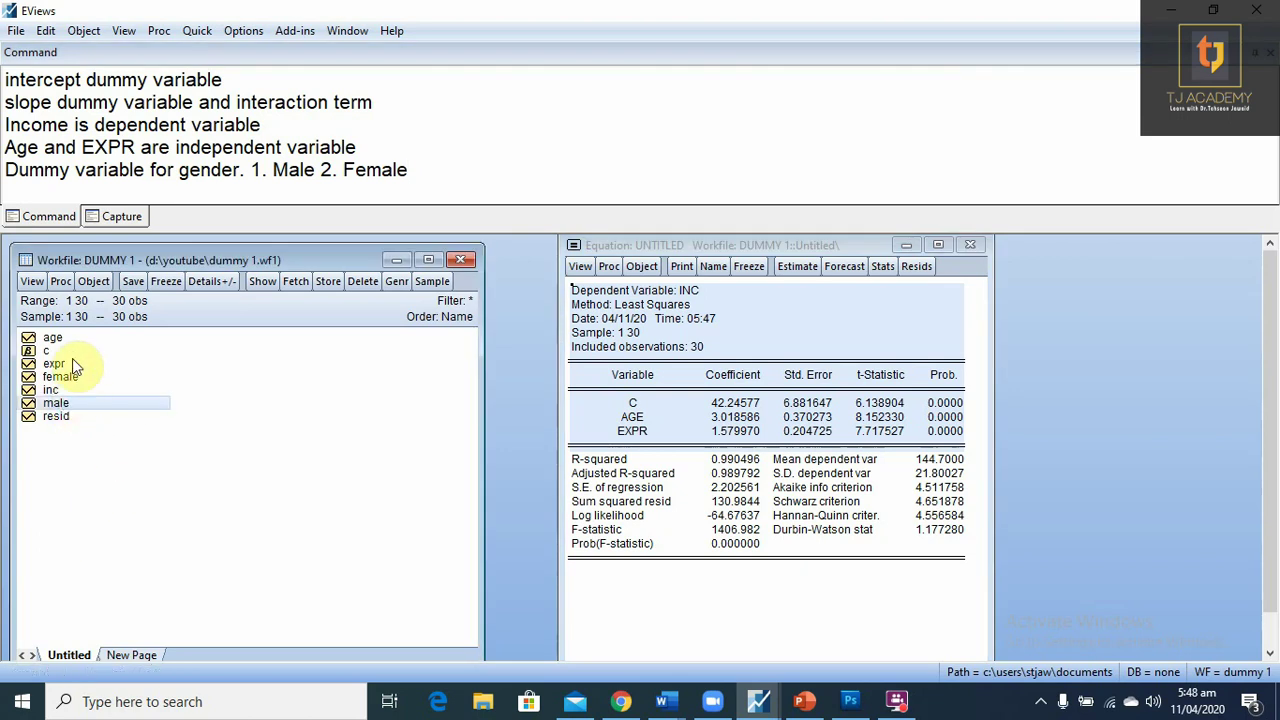
click(58, 390)
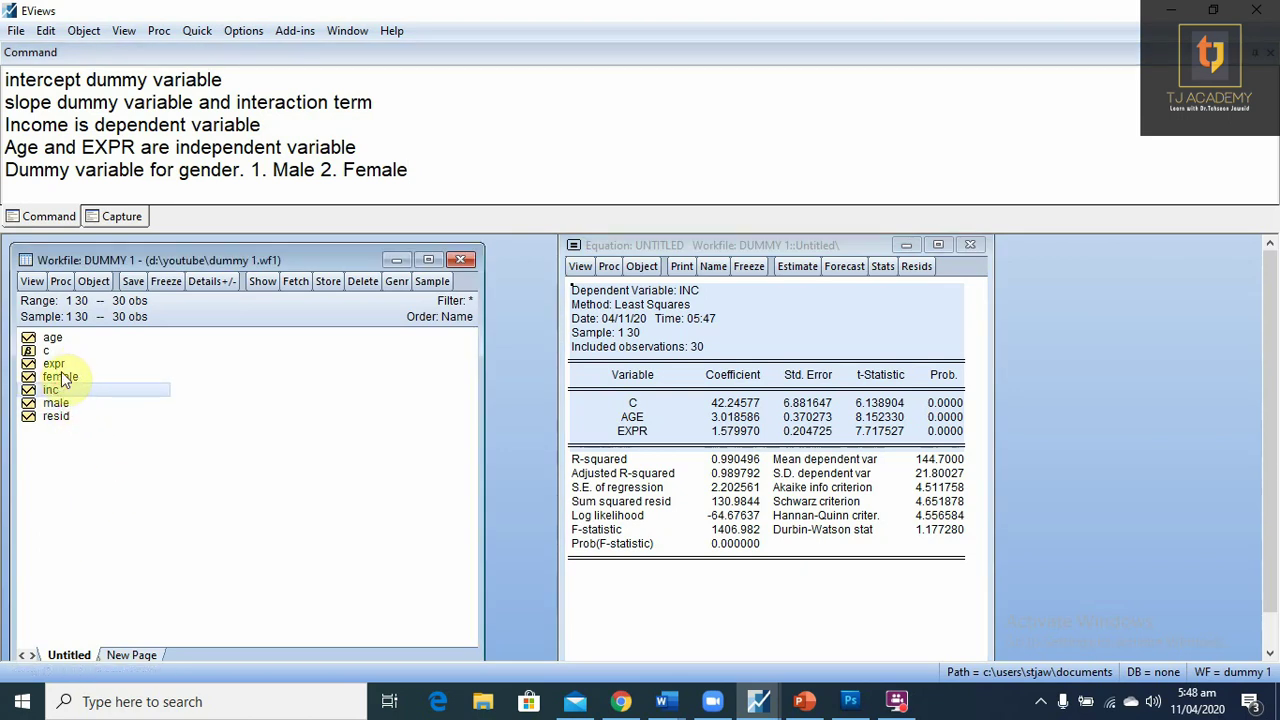
ctrl+click(57, 340)
ctrl+click(57, 363)
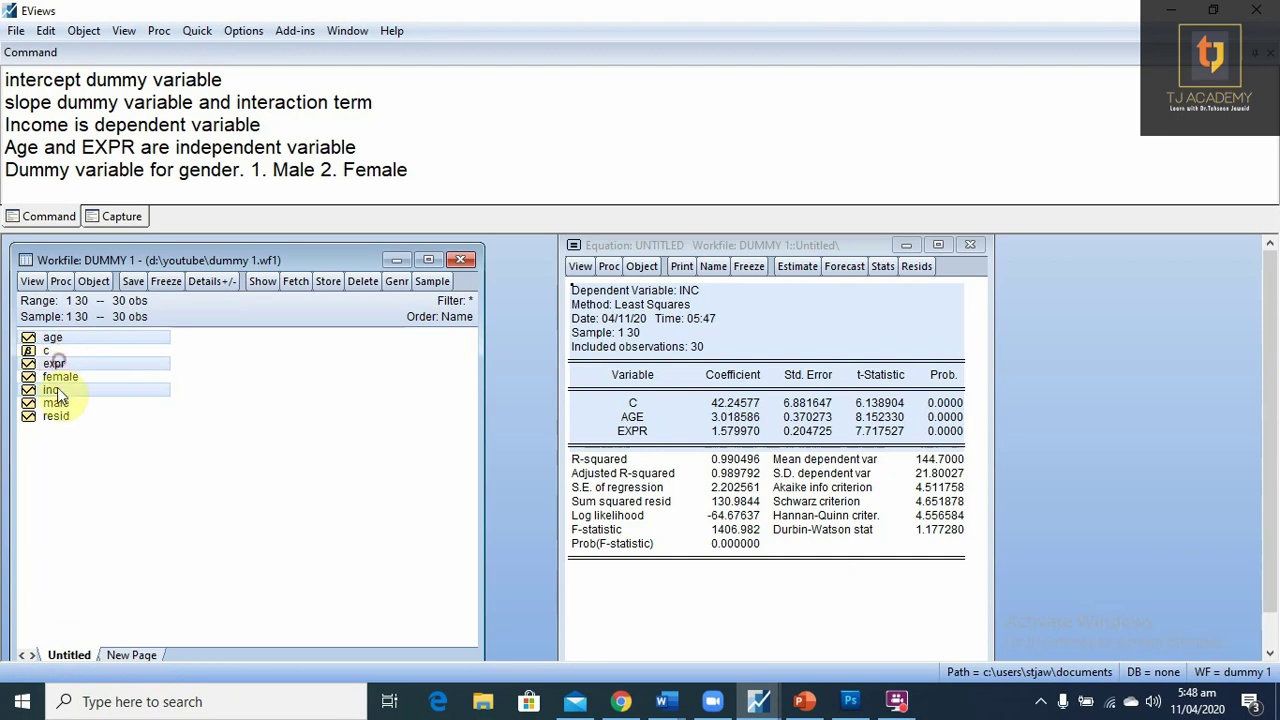
ctrl+click(57, 403)
ctrl+click(60, 377)
right_click(78, 378)
mouse_move(118, 390)
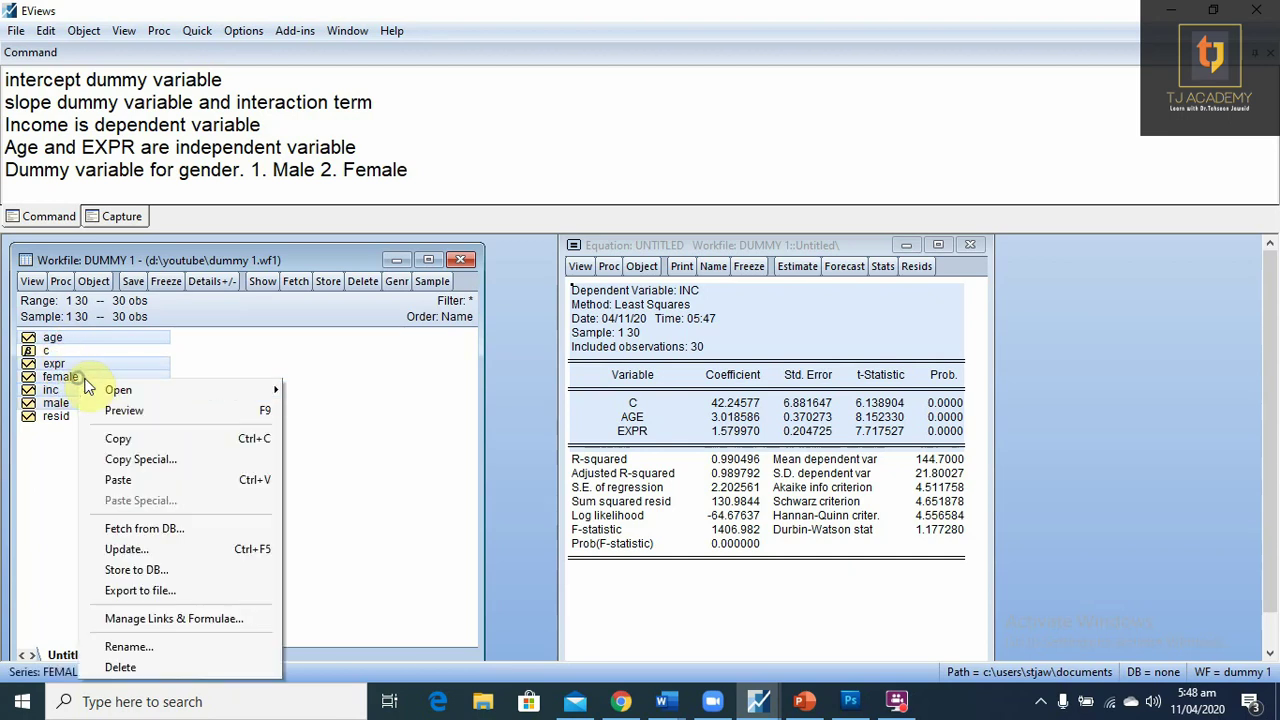
click(348, 397)
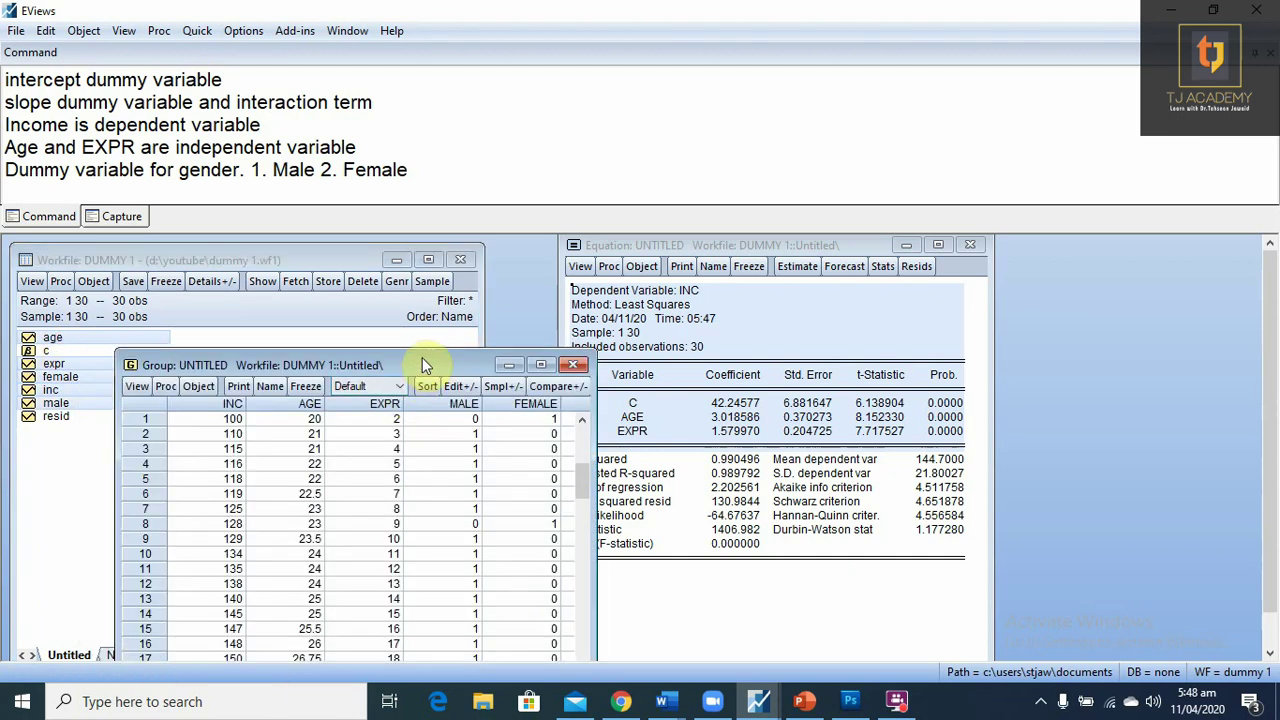
drag(422, 360, 529, 242)
click(648, 245)
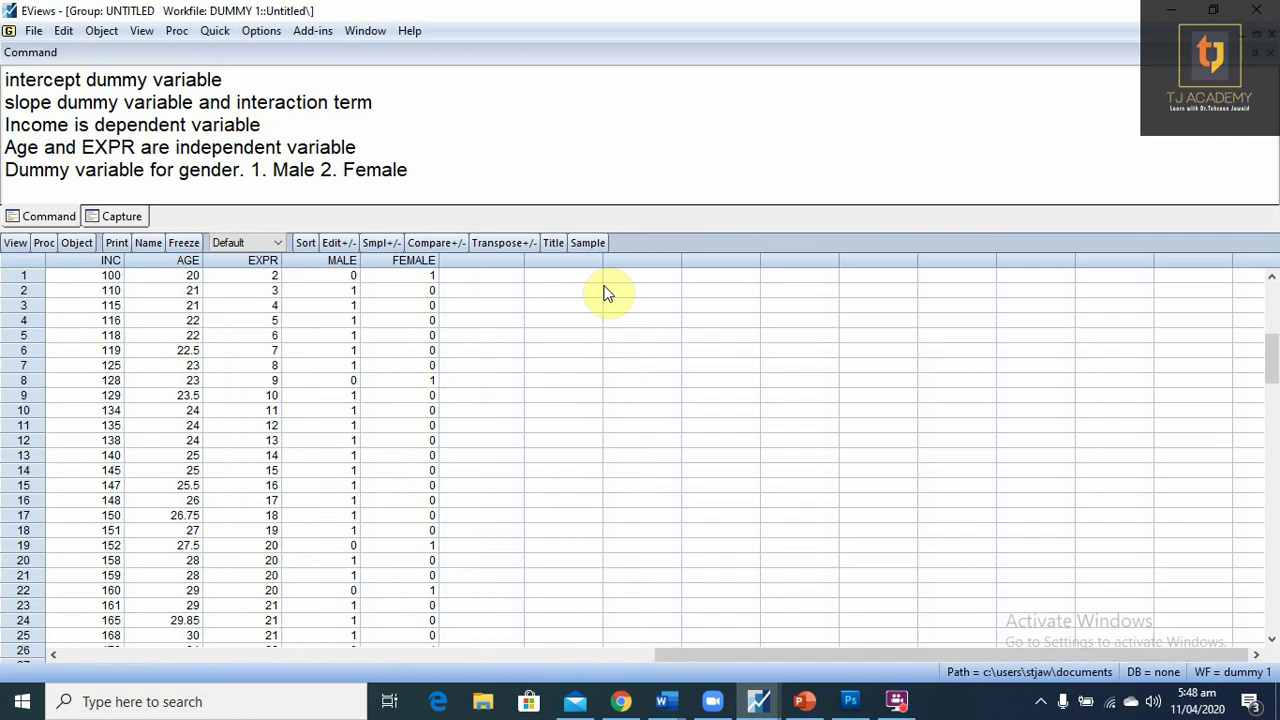
Inspect the first-row INC, AGE, EXPR values and the MALE and FEMALE dummy entries
click(103, 292)
click(186, 291)
click(249, 296)
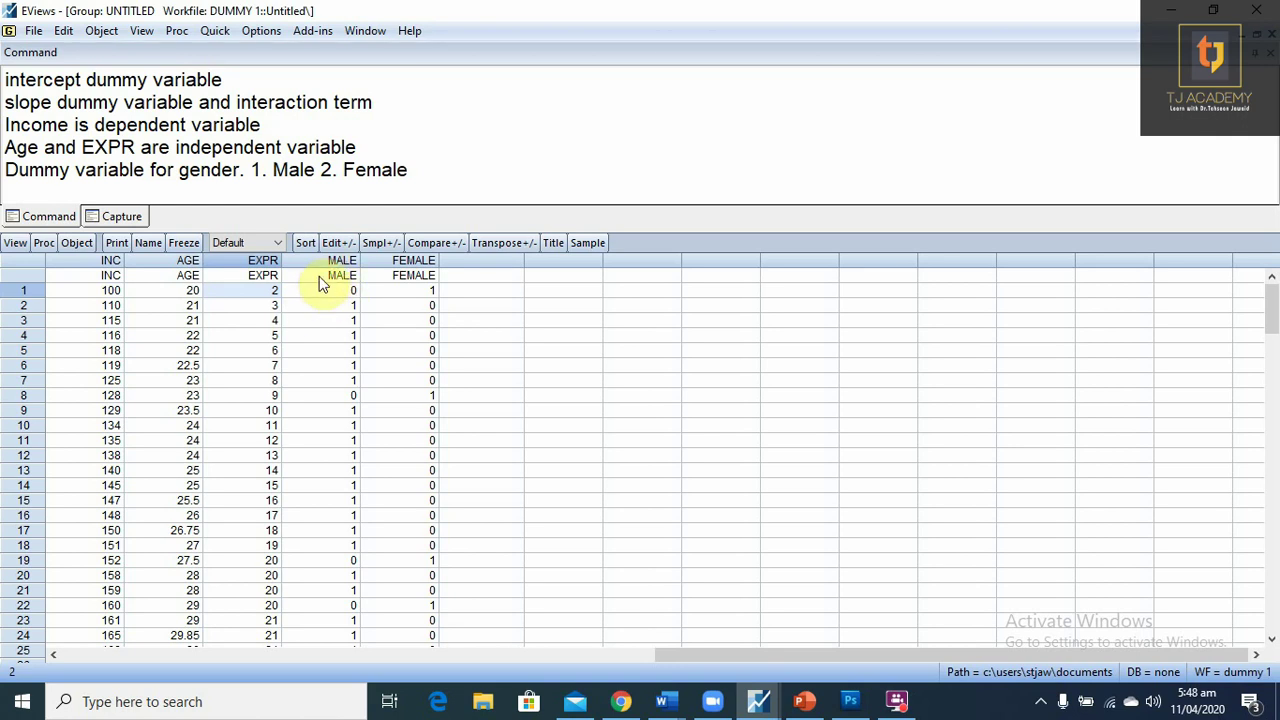
click(333, 304)
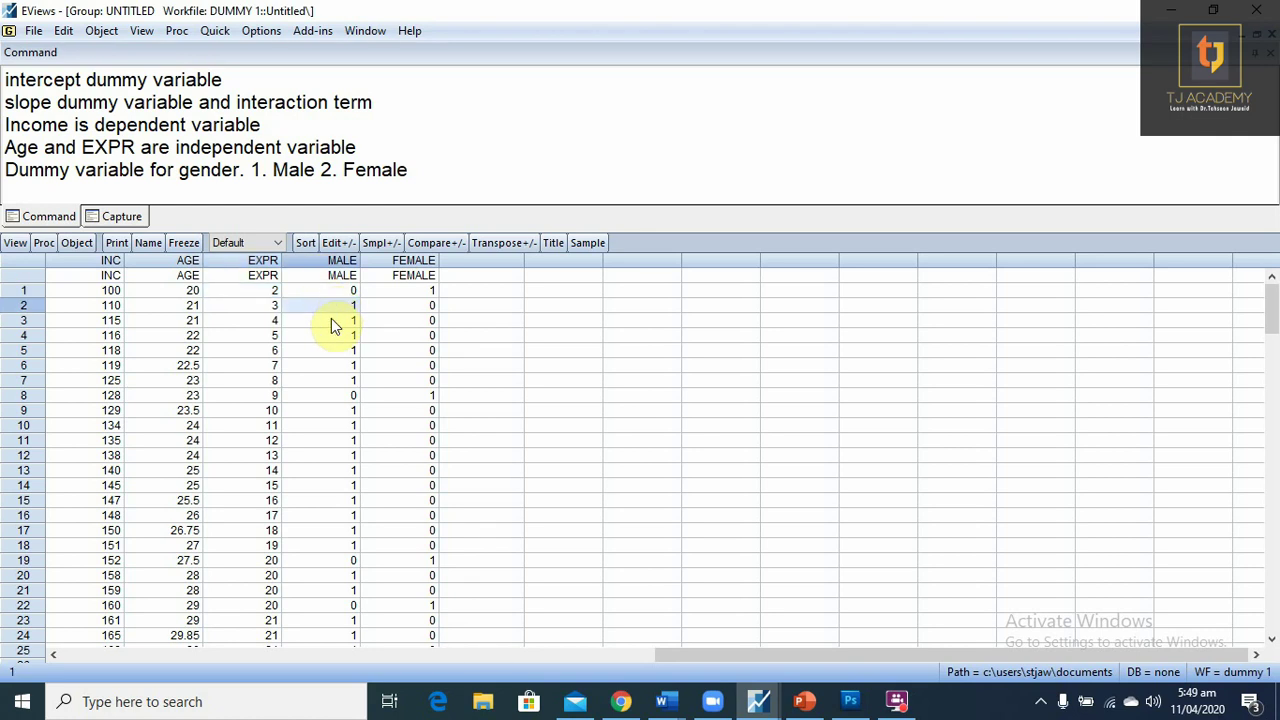
click(332, 320)
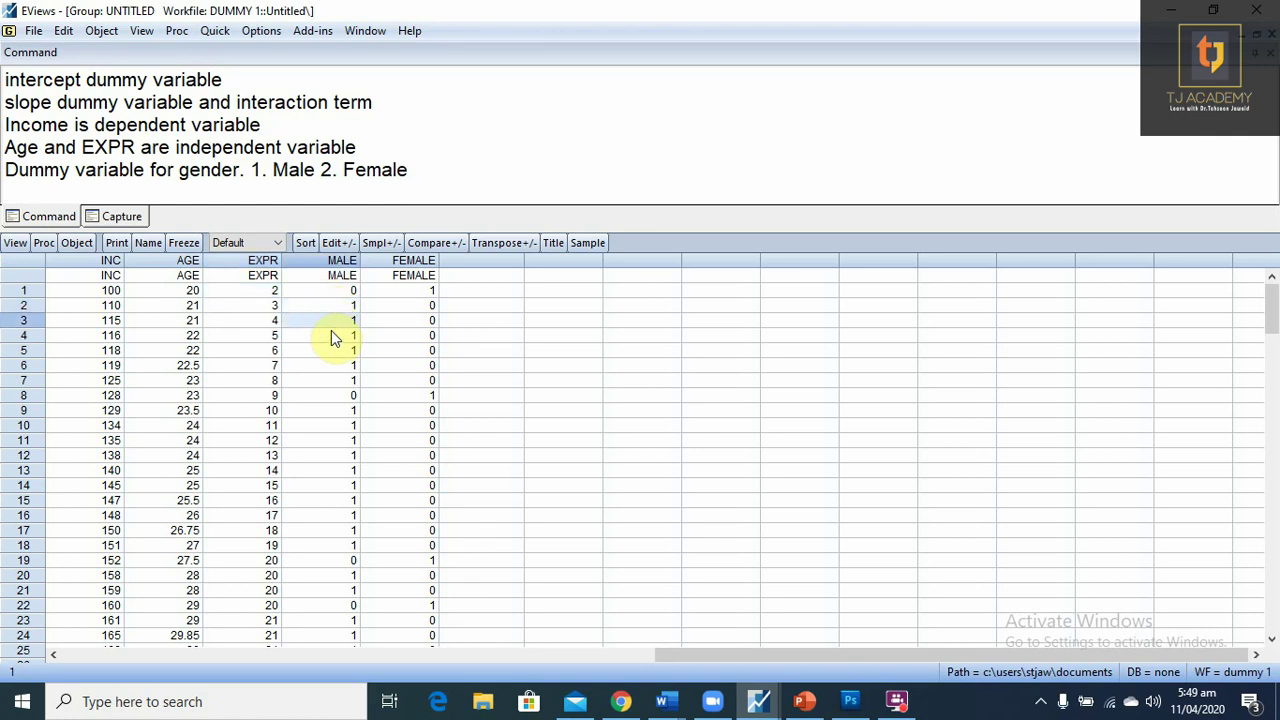
click(331, 332)
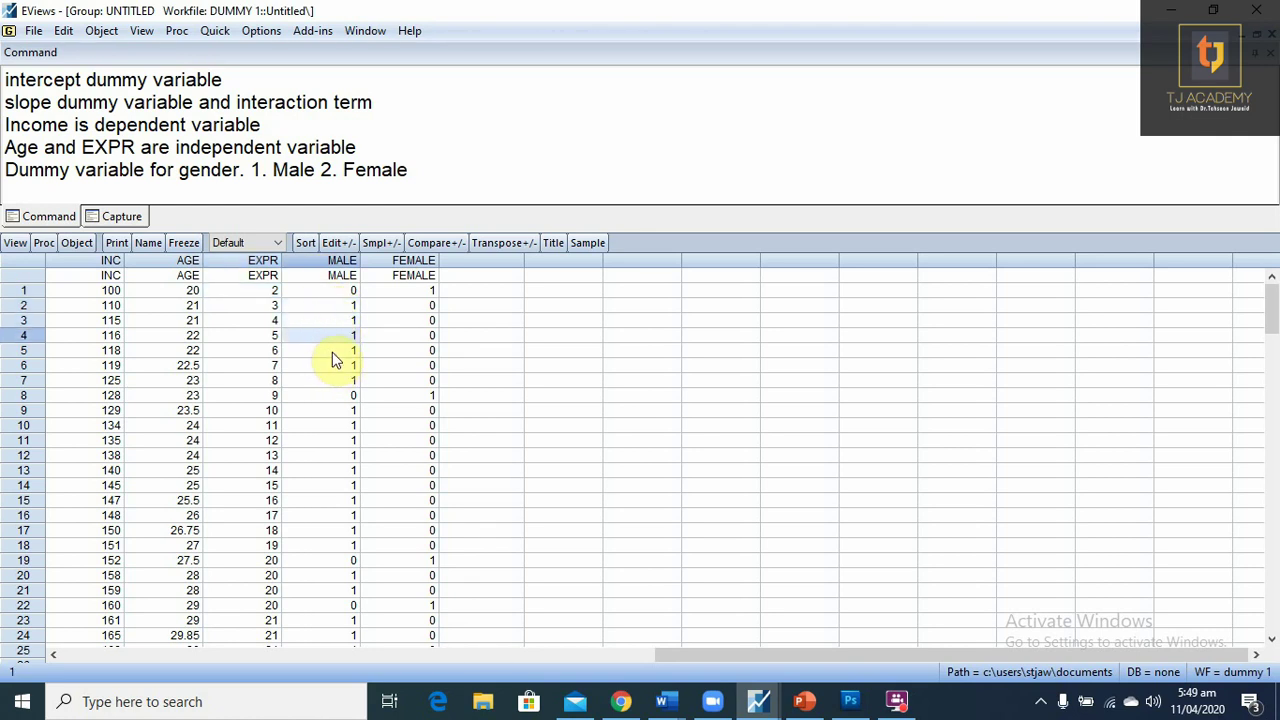
click(332, 351)
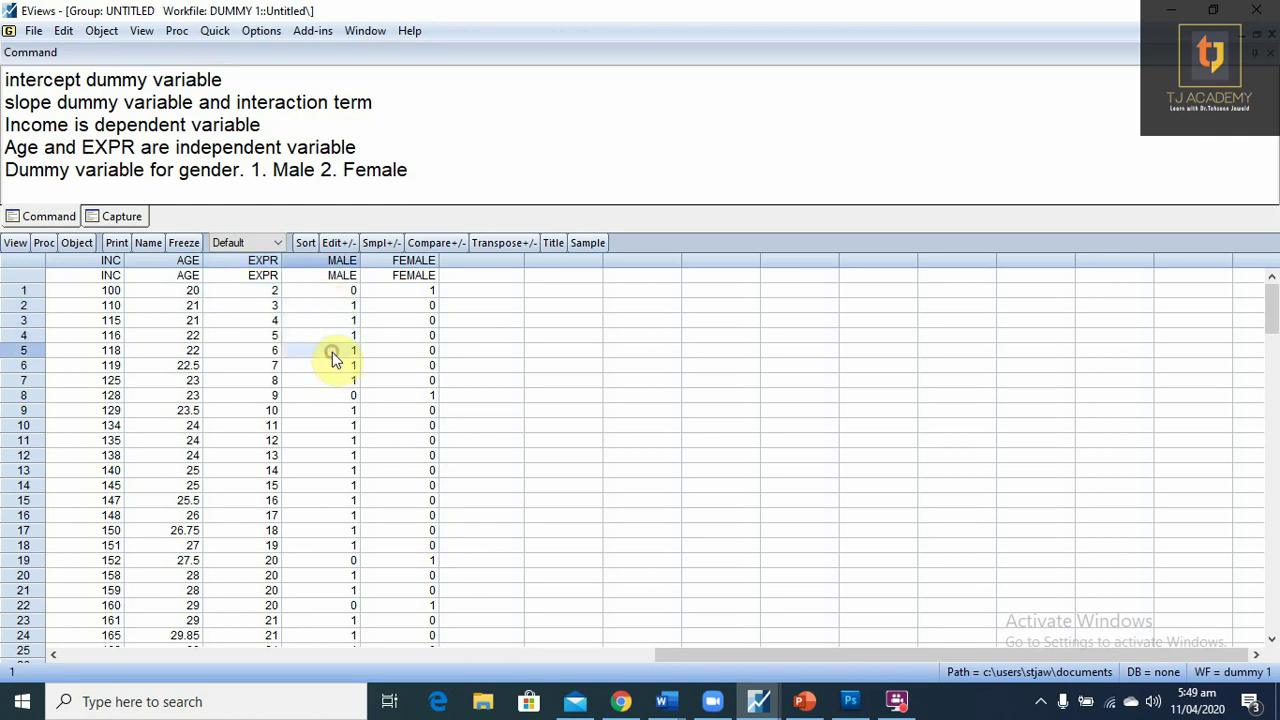
click(403, 292)
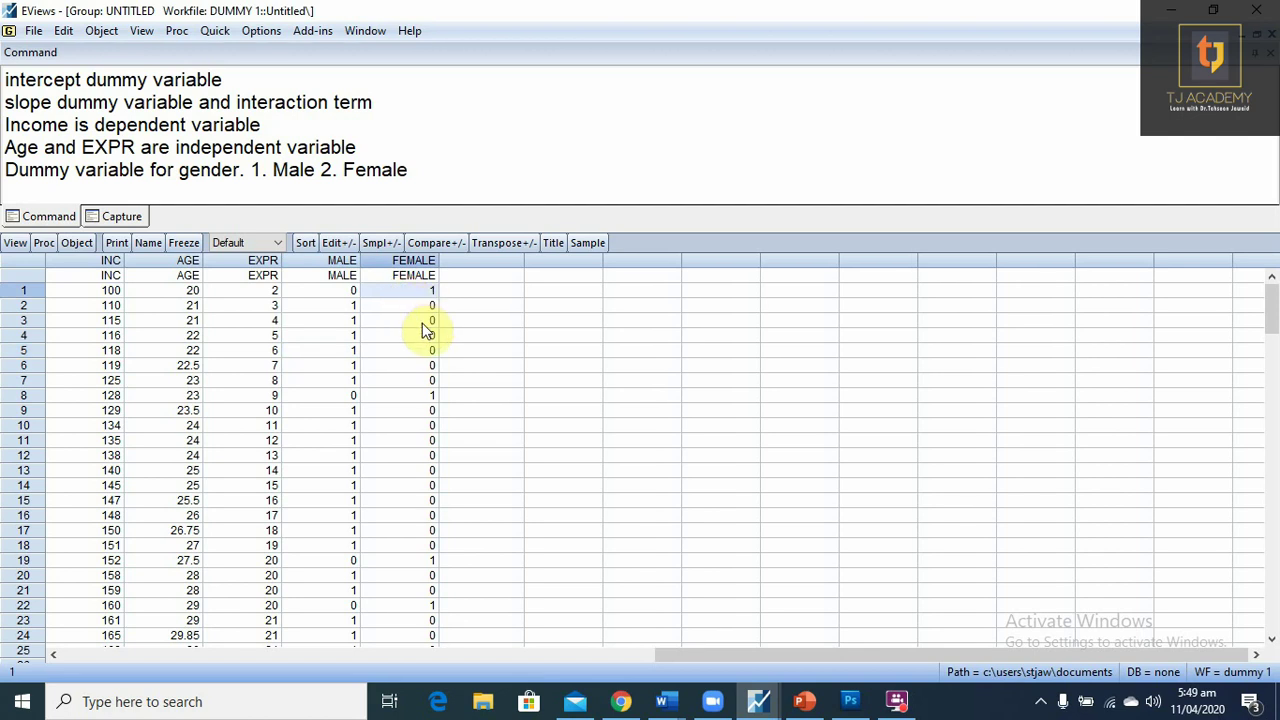
Restore the group window aside and add the note 'Causes of using slope and intercept dummy variable'
click(1257, 38)
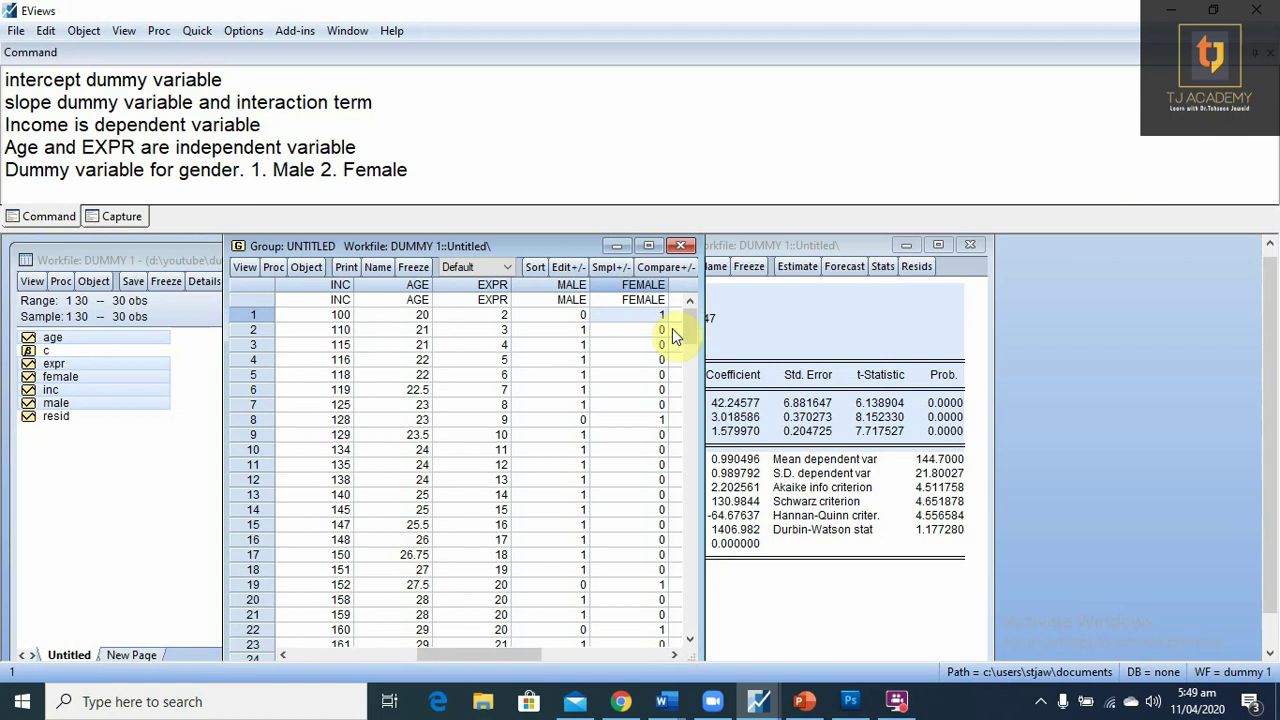
drag(537, 245, 354, 295)
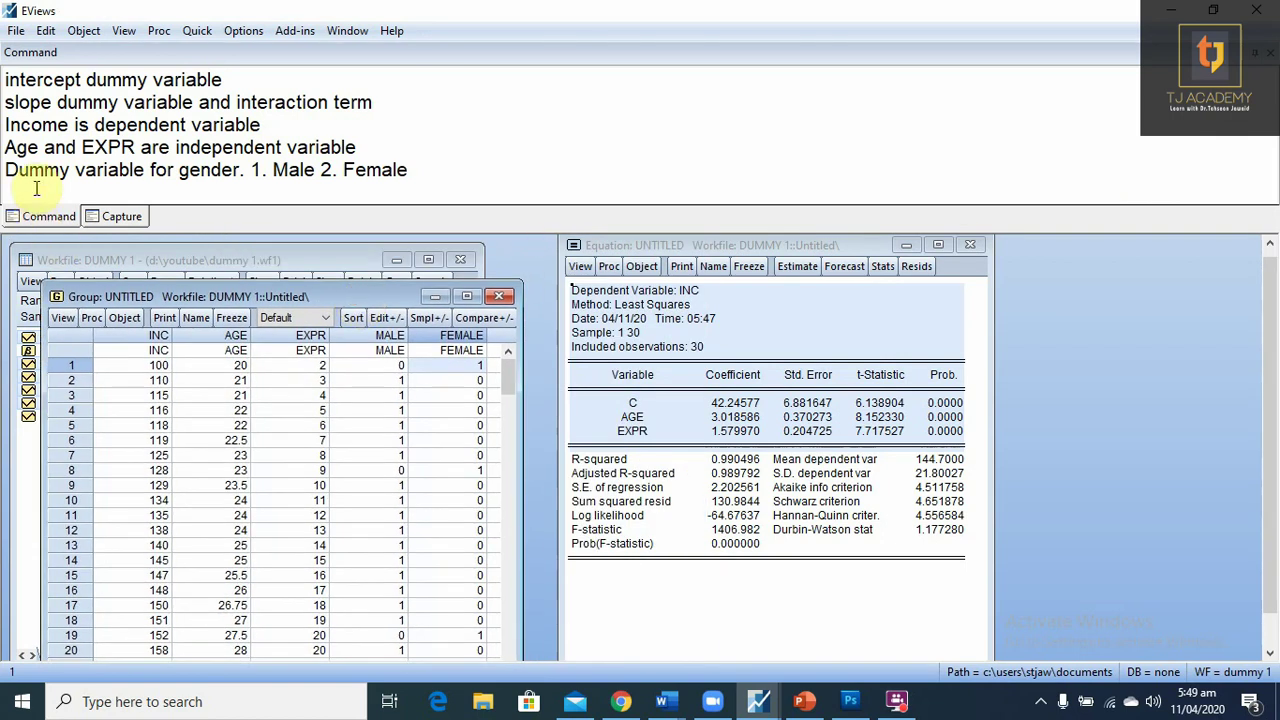
click(442, 172)
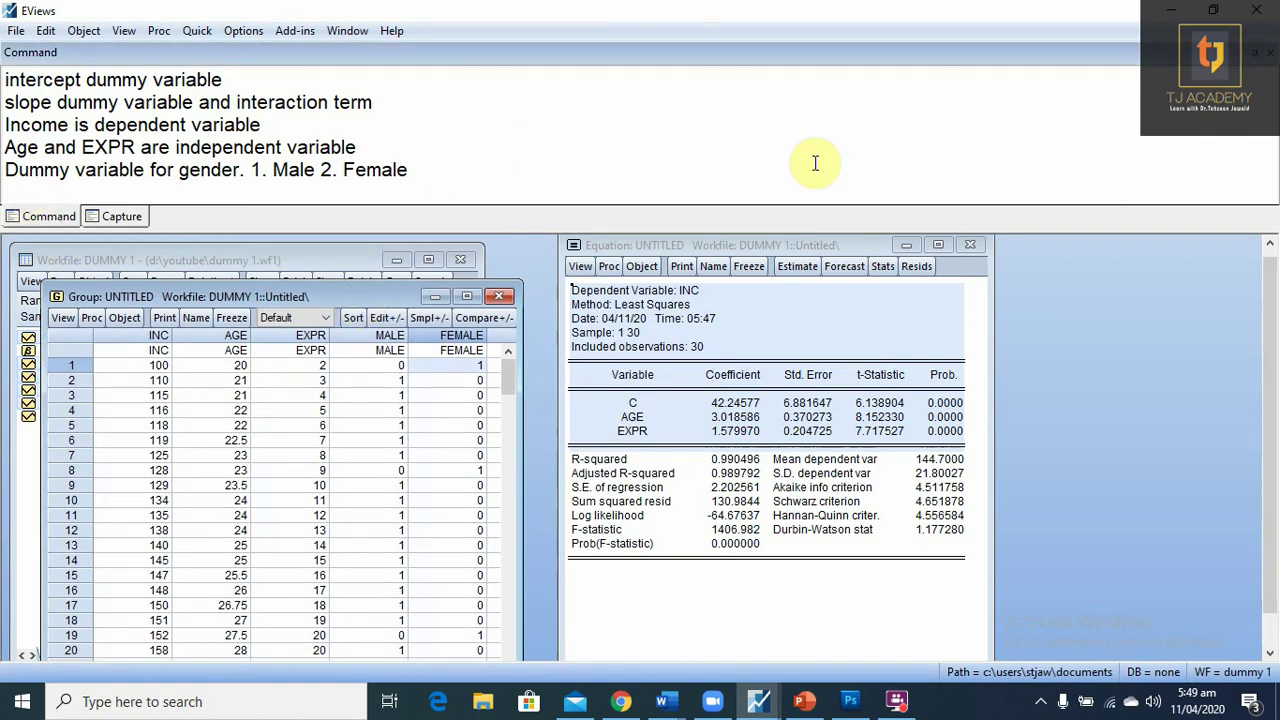
key(Return)
text(C)
text(auses )
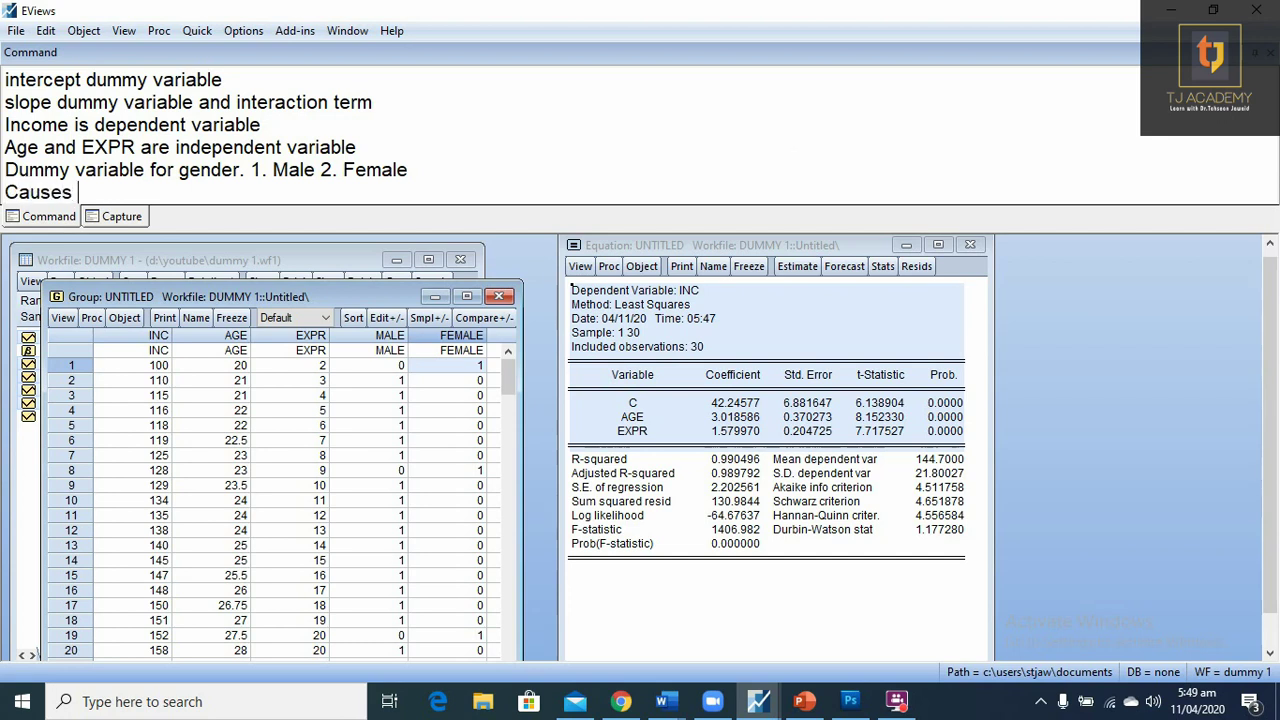
text(of us)
text(ing)
text(slope )
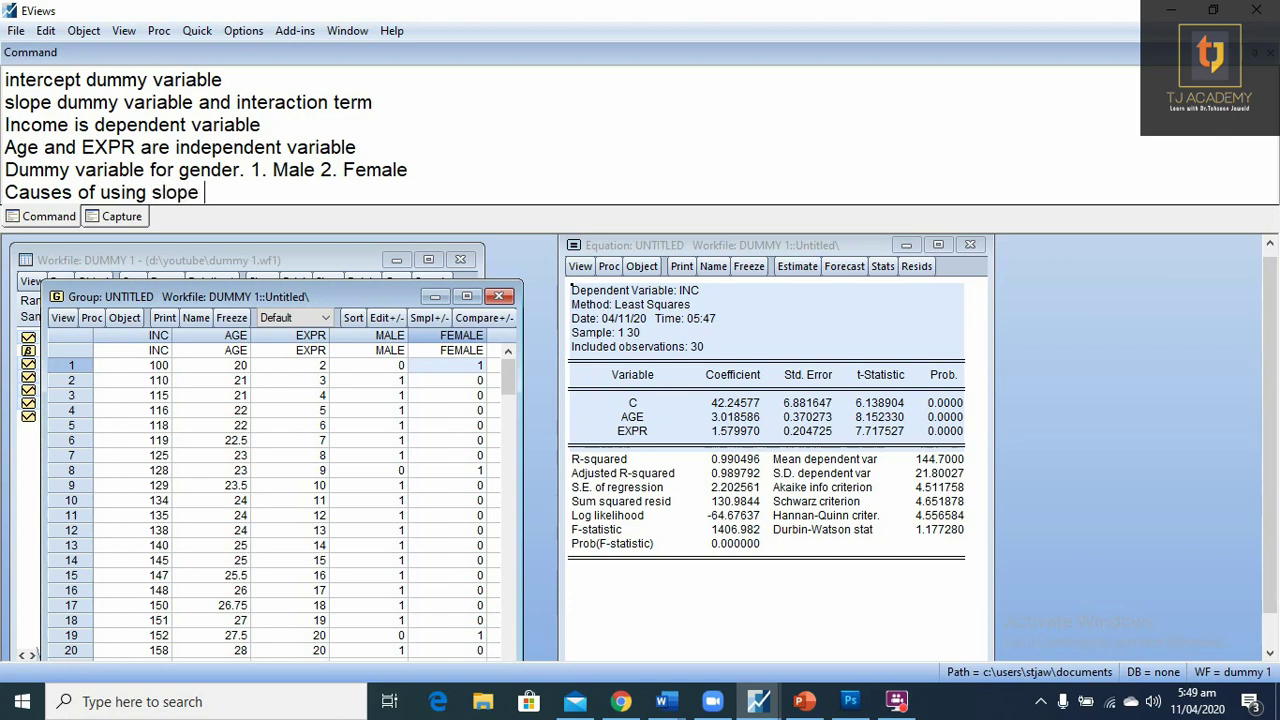
text(and interce)
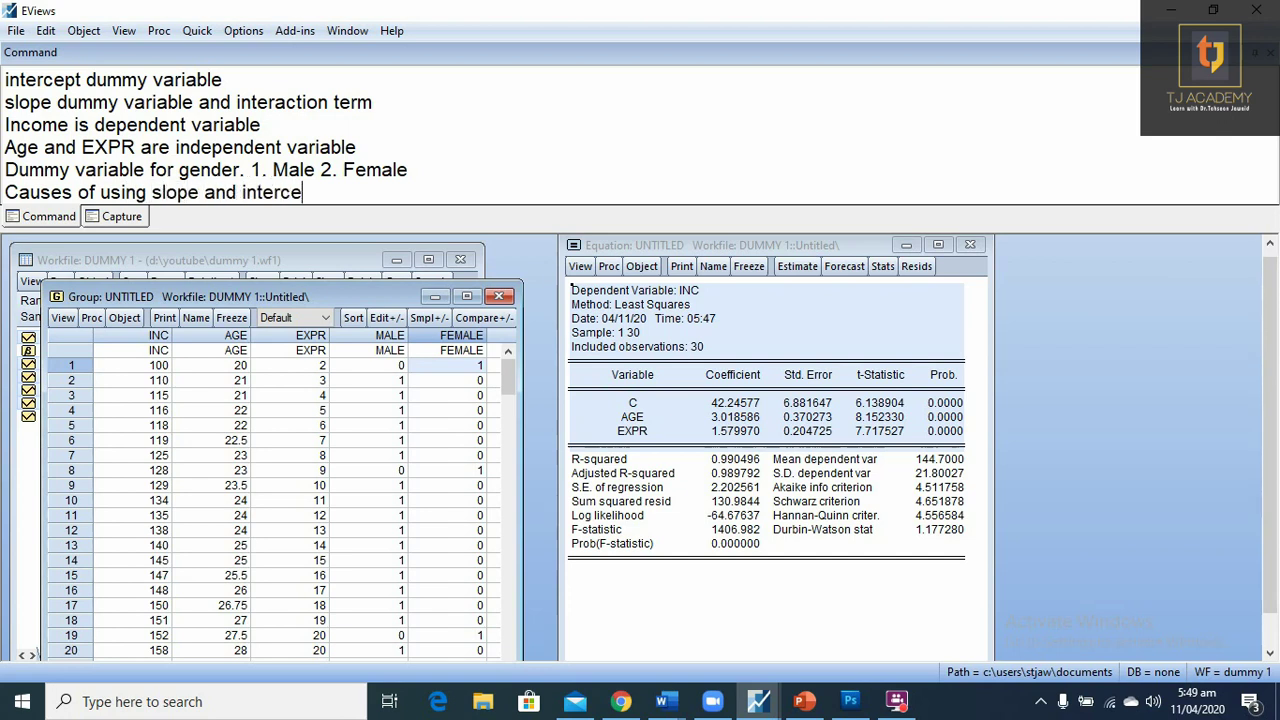
text(pt dumm)
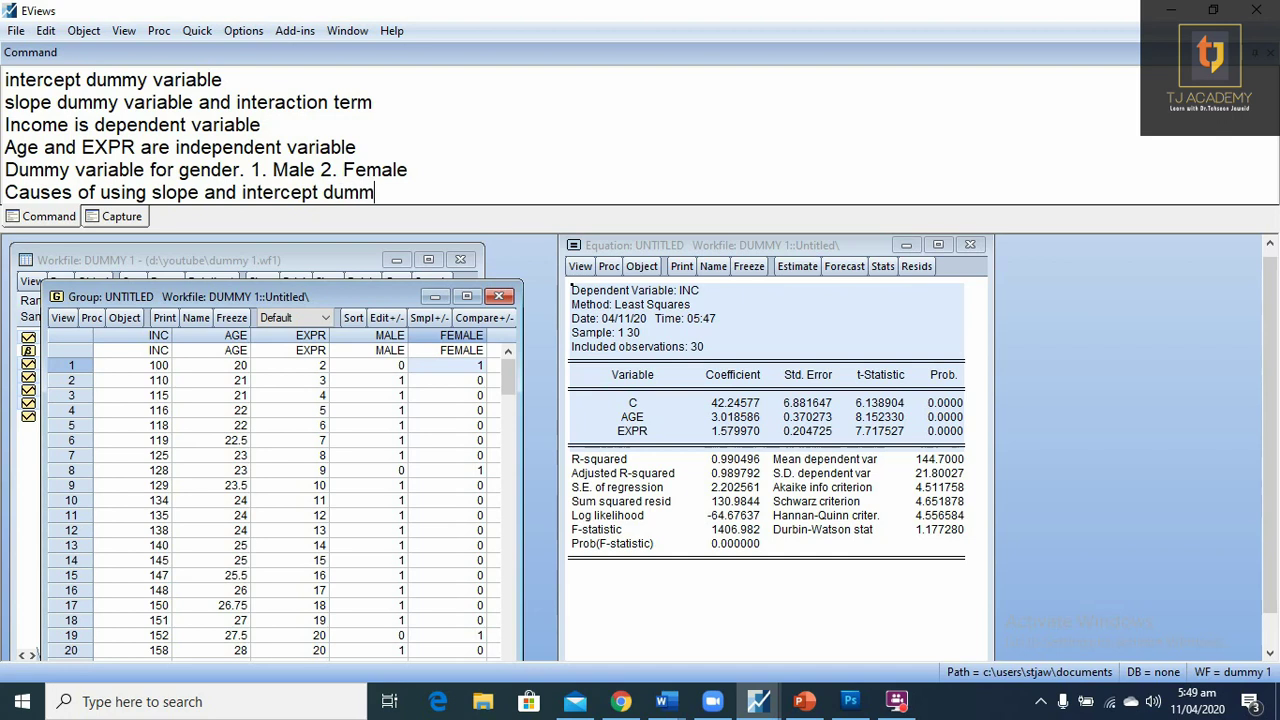
text(y variab)
text(le)
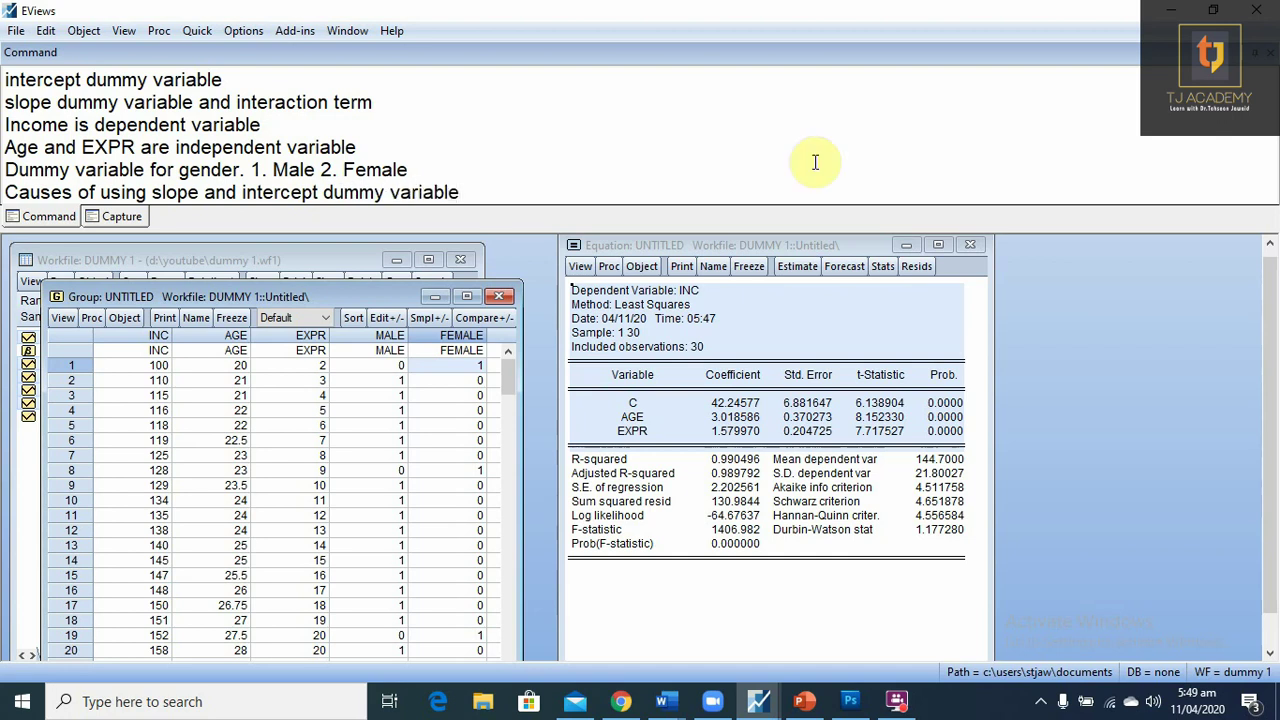
click(840, 459)
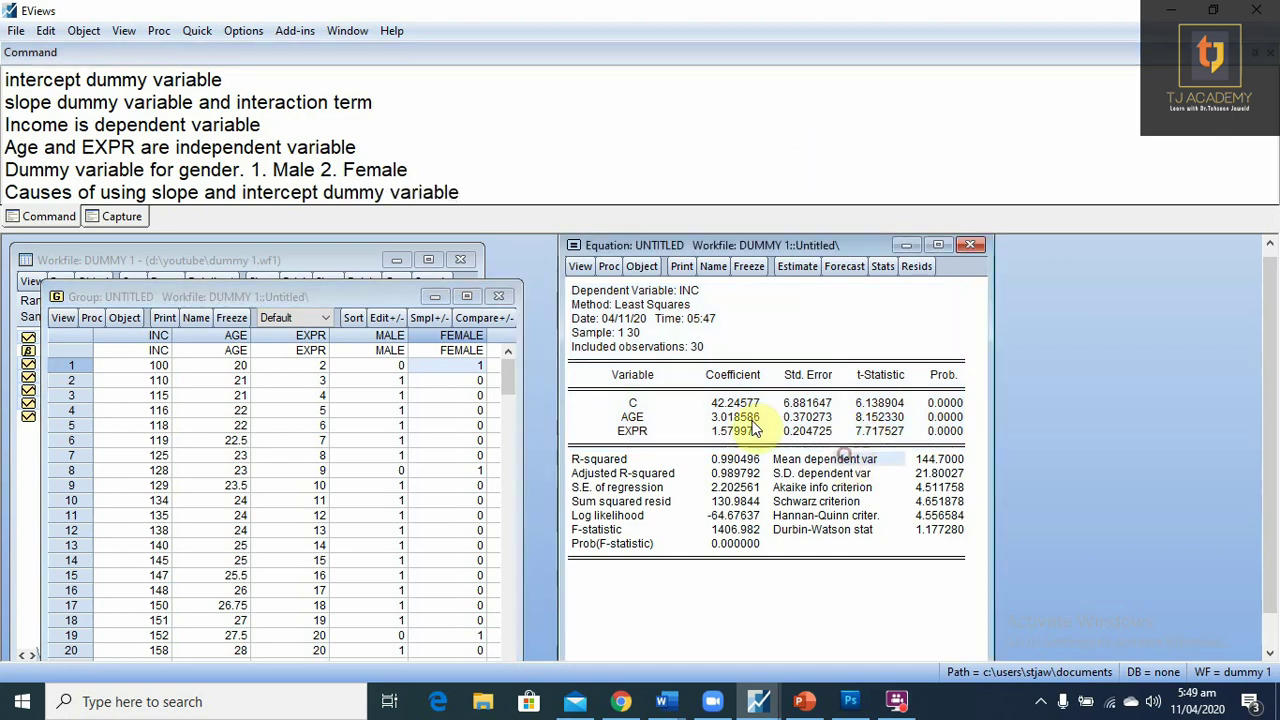
click(636, 403)
click(744, 405)
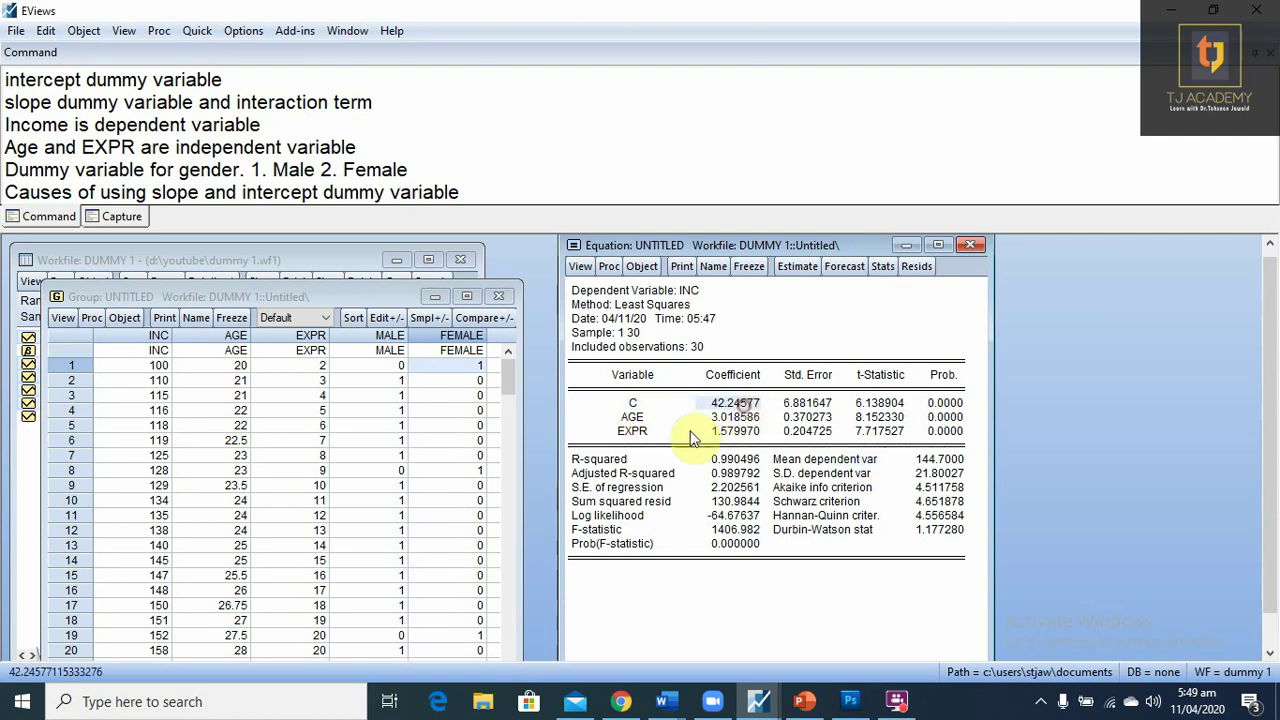
click(744, 419)
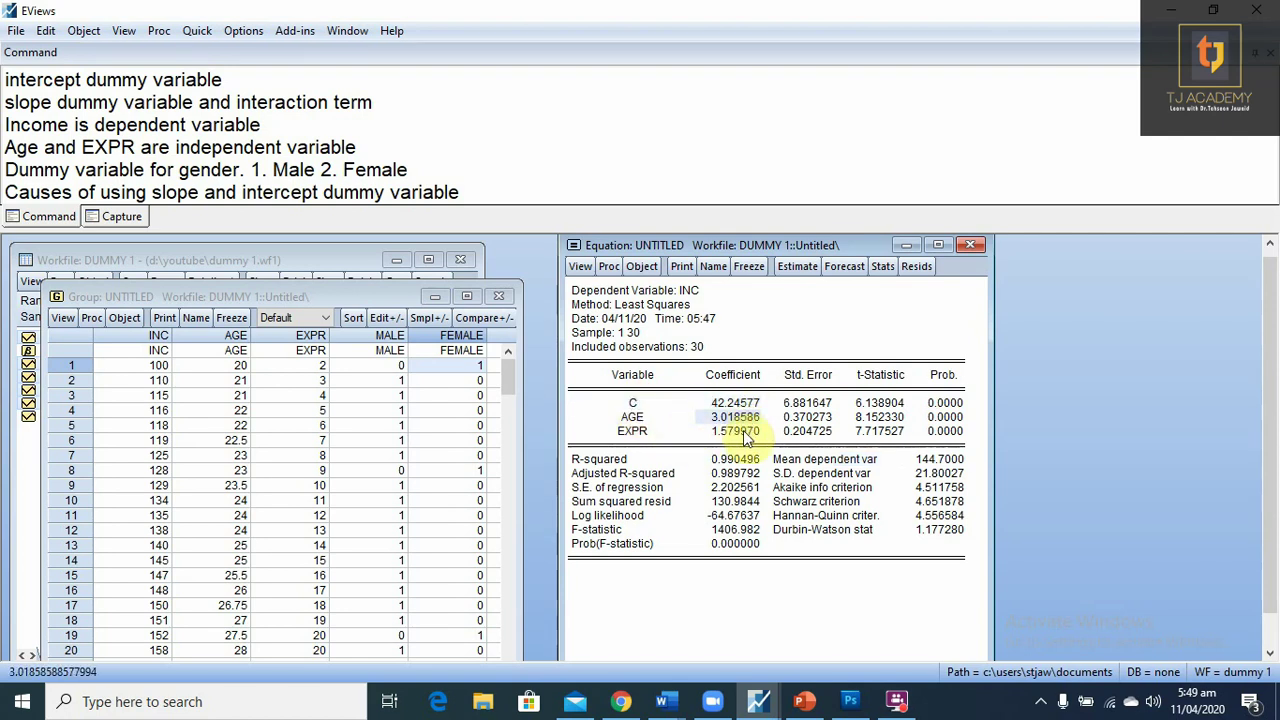
click(743, 432)
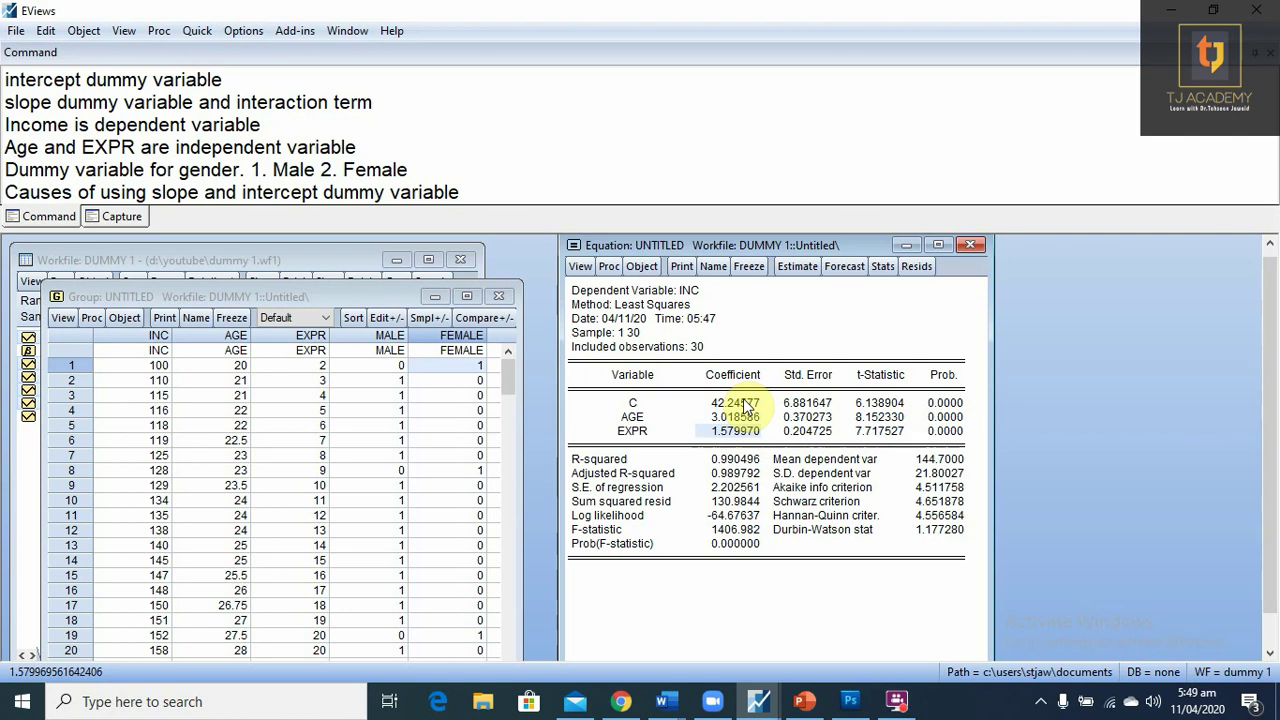
drag(745, 404, 745, 437)
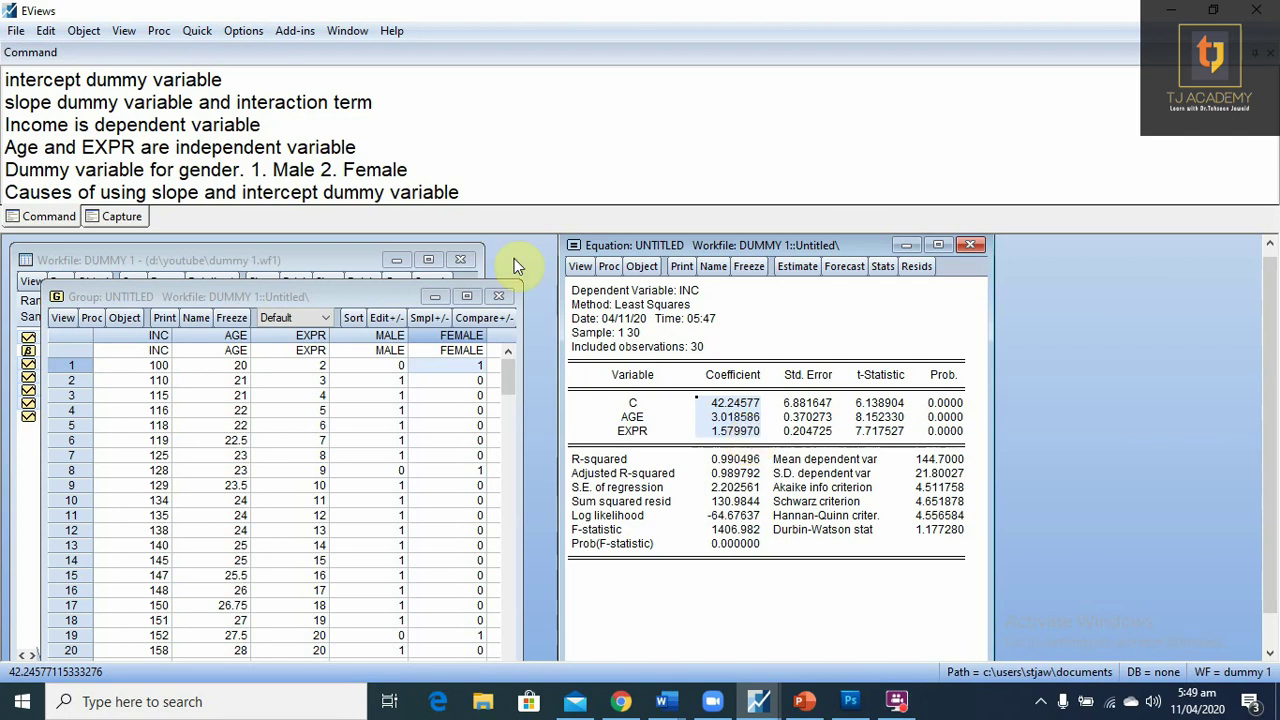
click(495, 190)
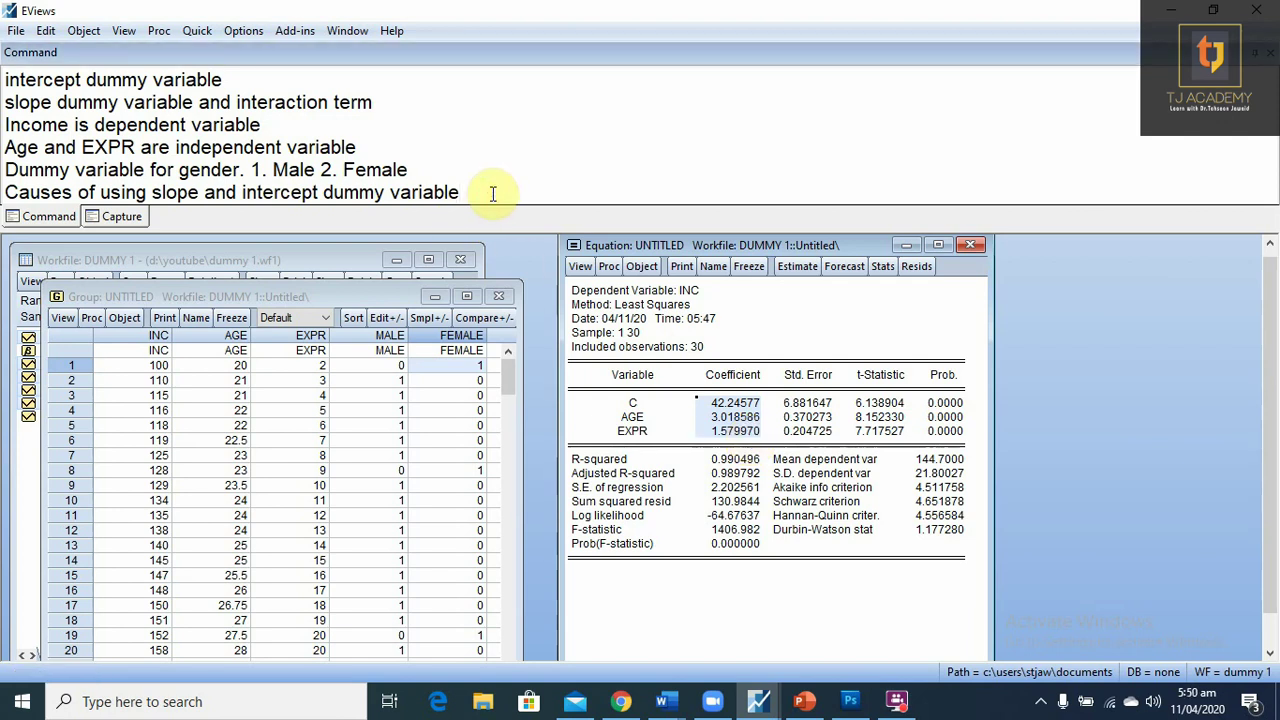
Note that the constant differs for male and female, so add a dummy variable in the regression model
key(Return)
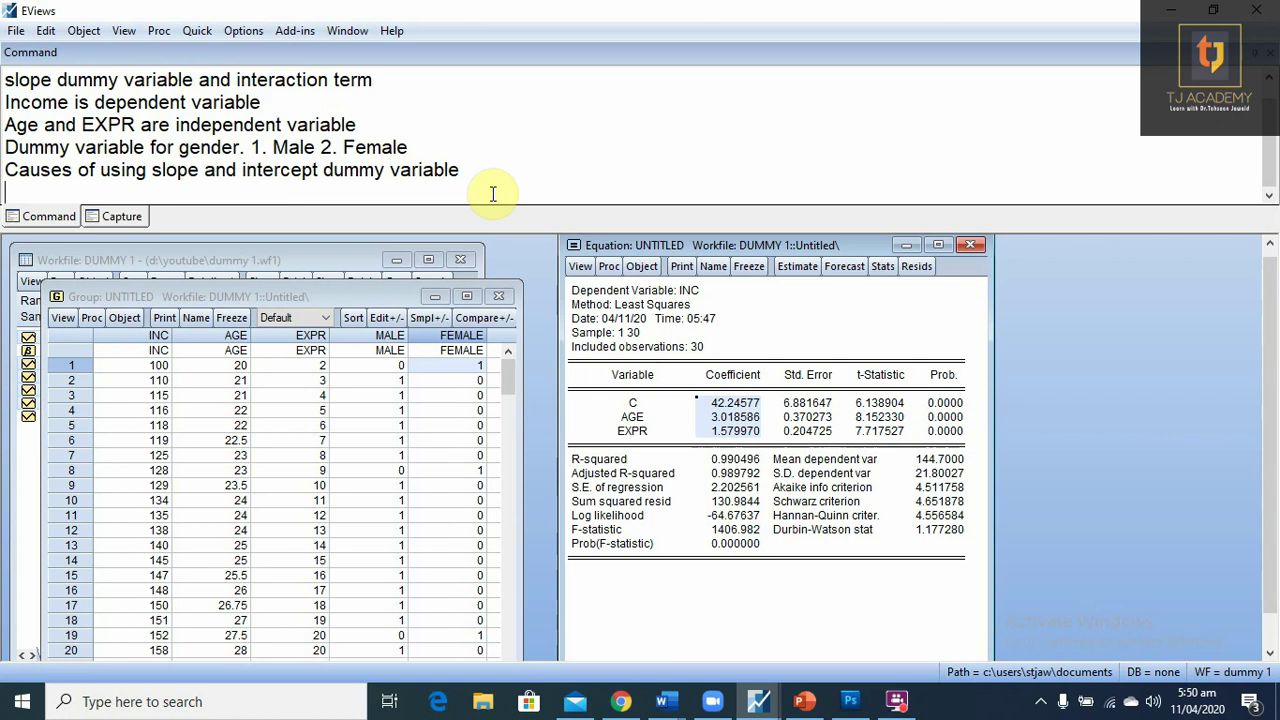
text(con)
text(stant )
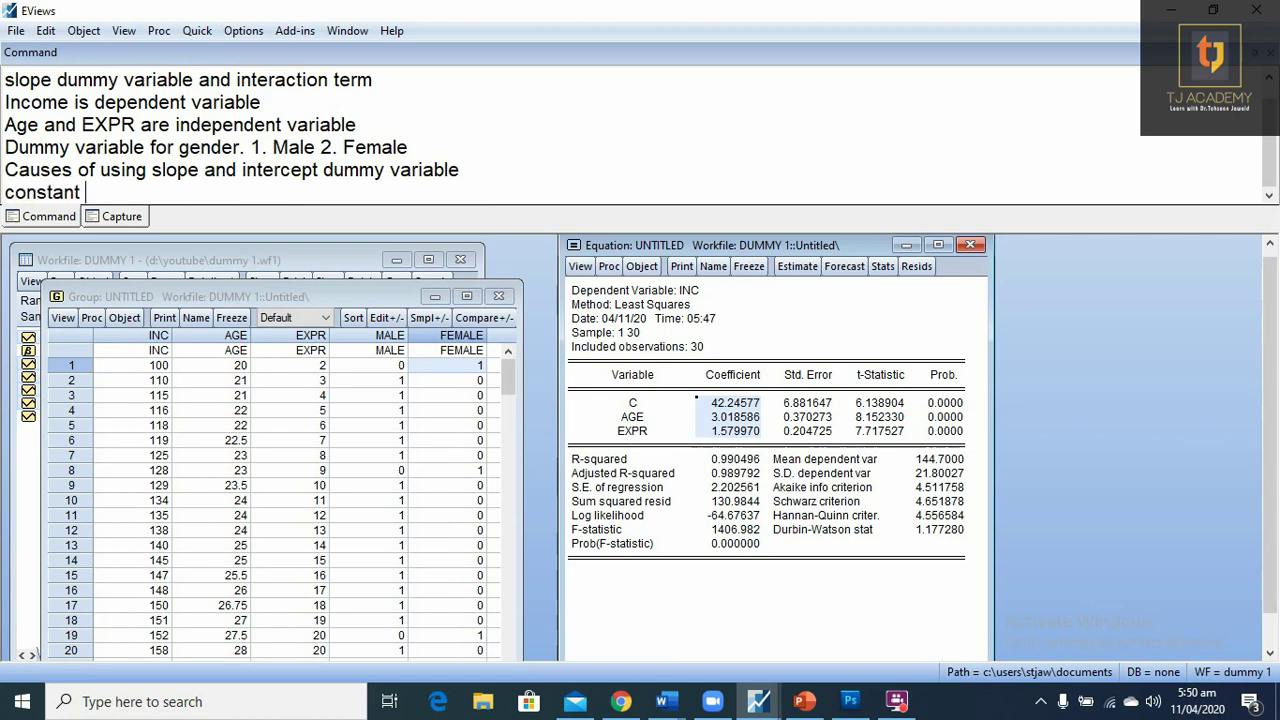
text(term is )
text(not )
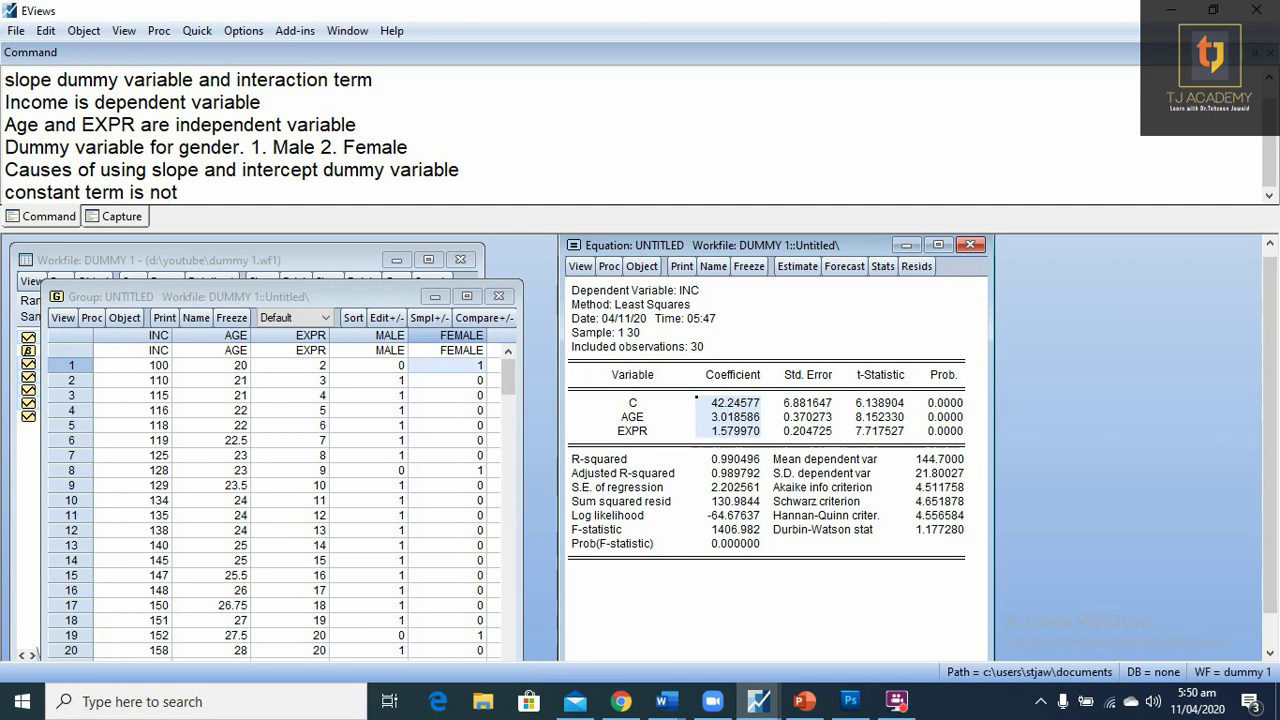
text(same fo)
text(r male and )
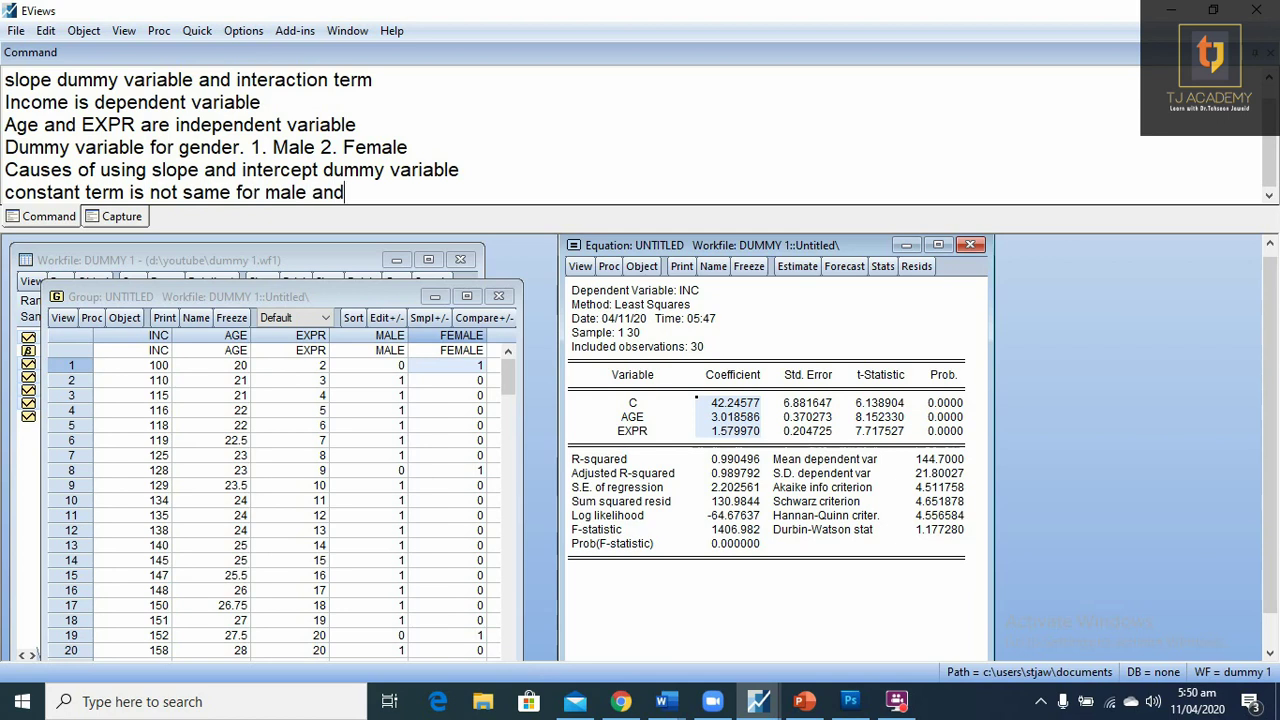
text(female)
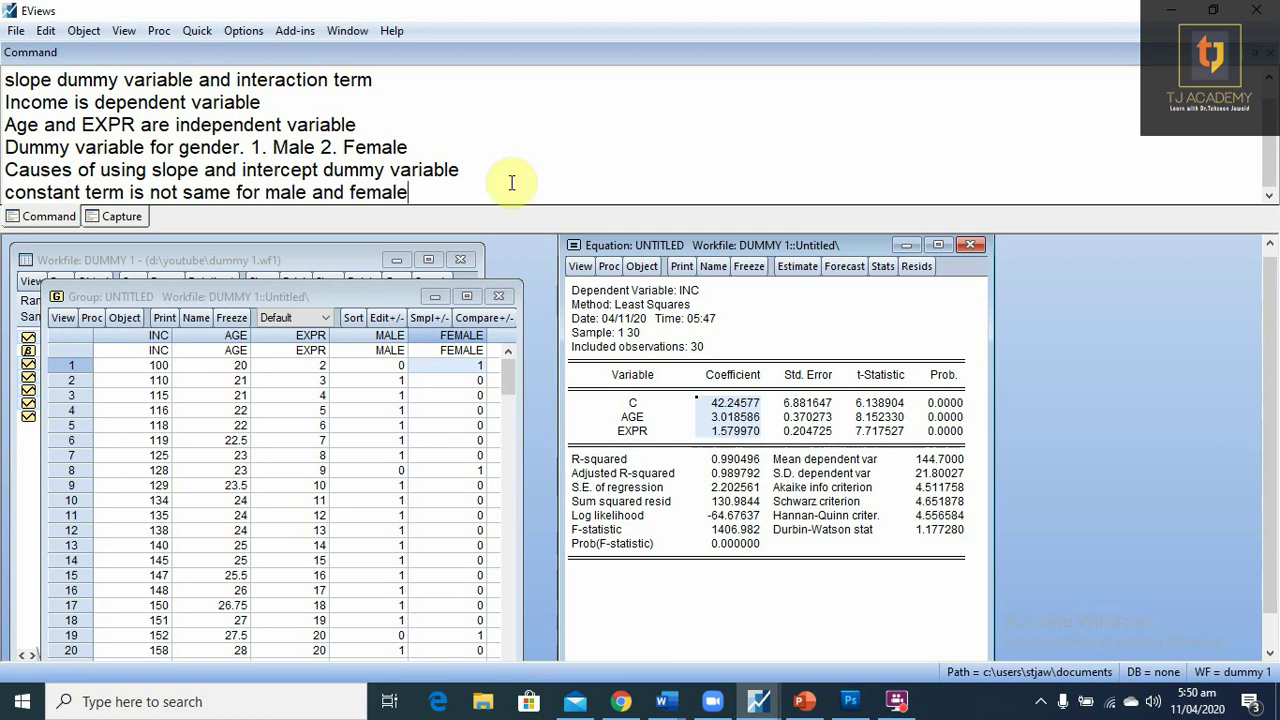
text(, )
text(a )
text(dummy )
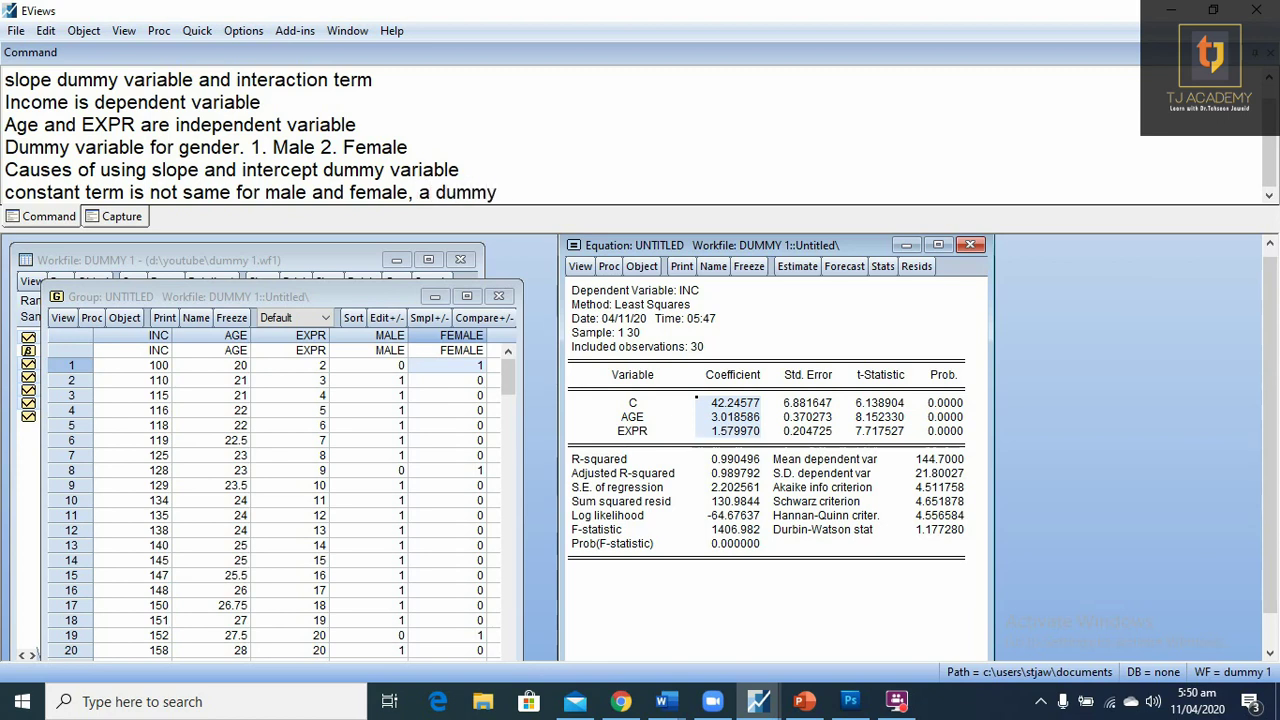
text(var)
key(Left)
key(Left)
key(Left)
key(Left)
key(Left)
key(Left)
key(Left)
key(Left)
text(add)
key(Right)
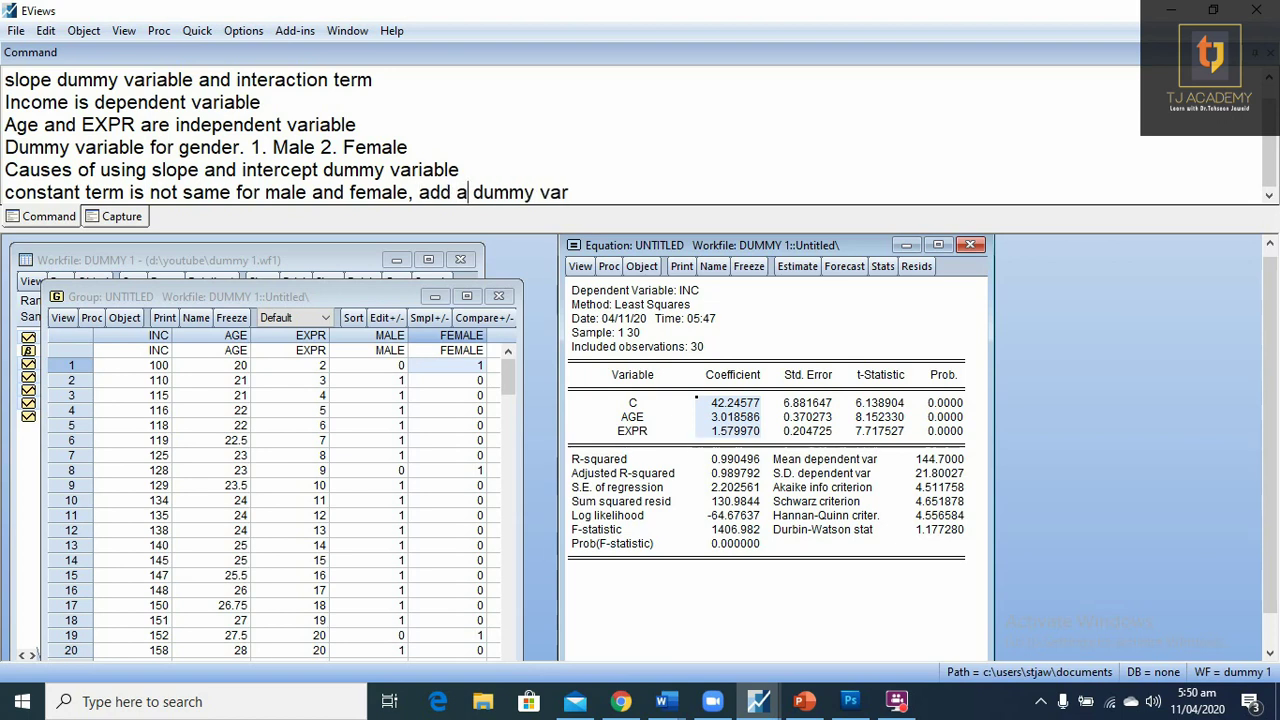
key(Right)
key(Right)
key(Right)
key(Right)
key(Right)
key(Right)
key(Right)
text(ia)
text(ble in)
text( regression)
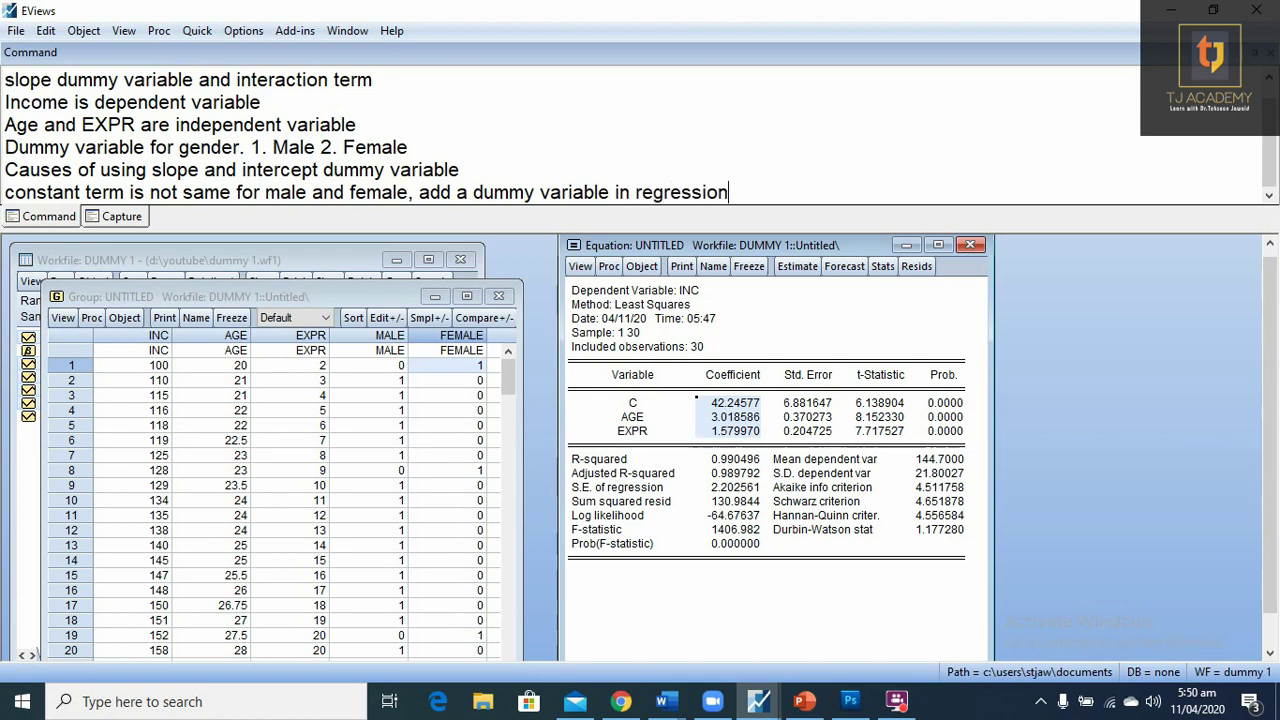
text( model)
Re-estimate as 'inc c age expr male', giving a MALE coefficient of 2.109508
click(797, 268)
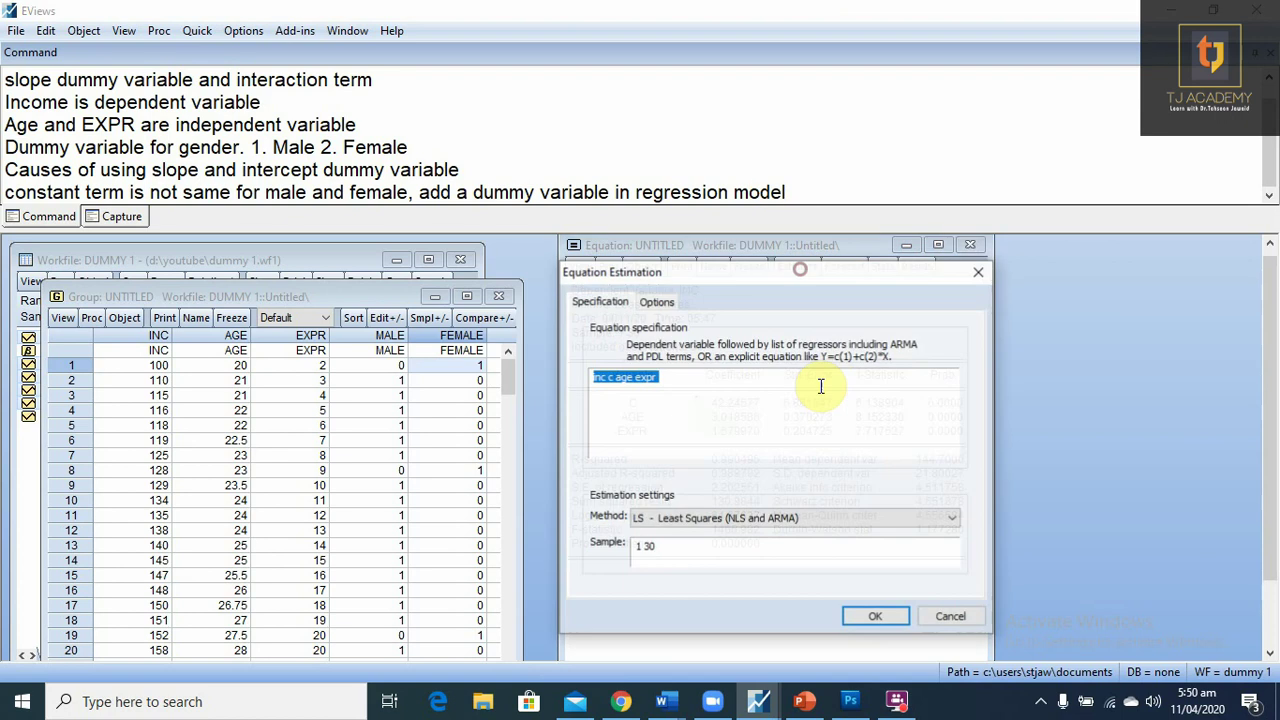
click(810, 402)
text(ma)
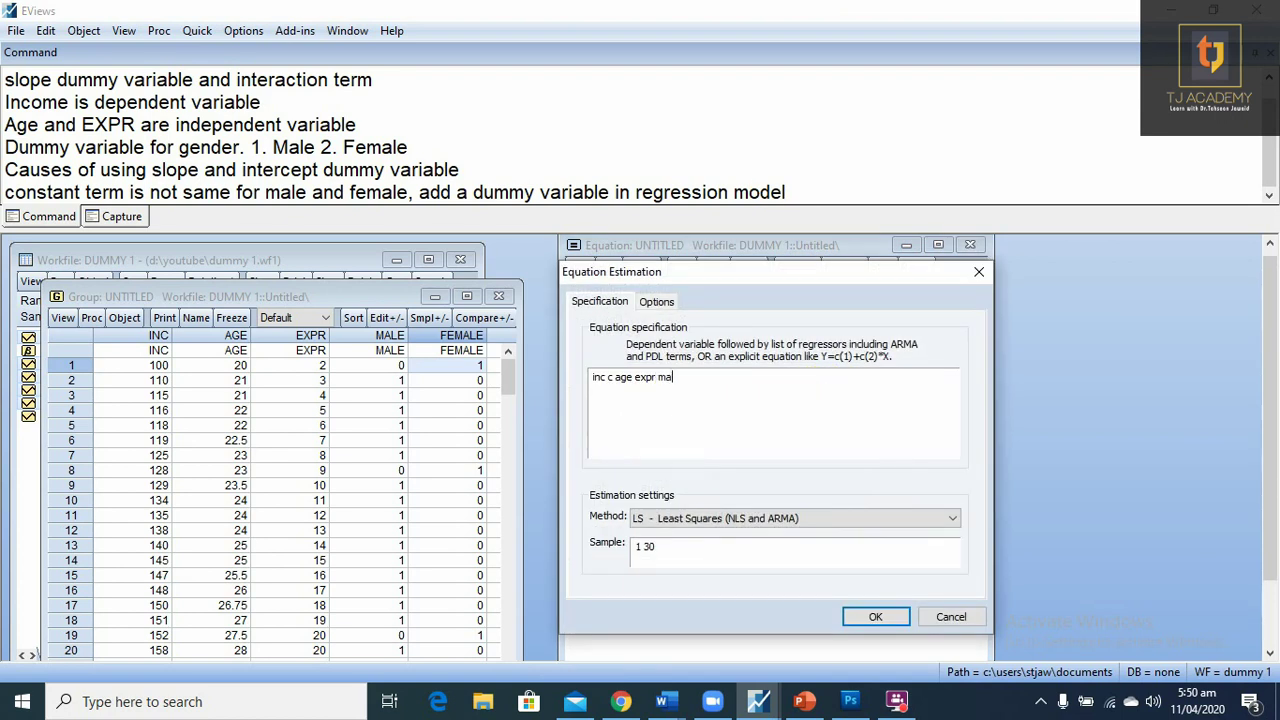
text(le)
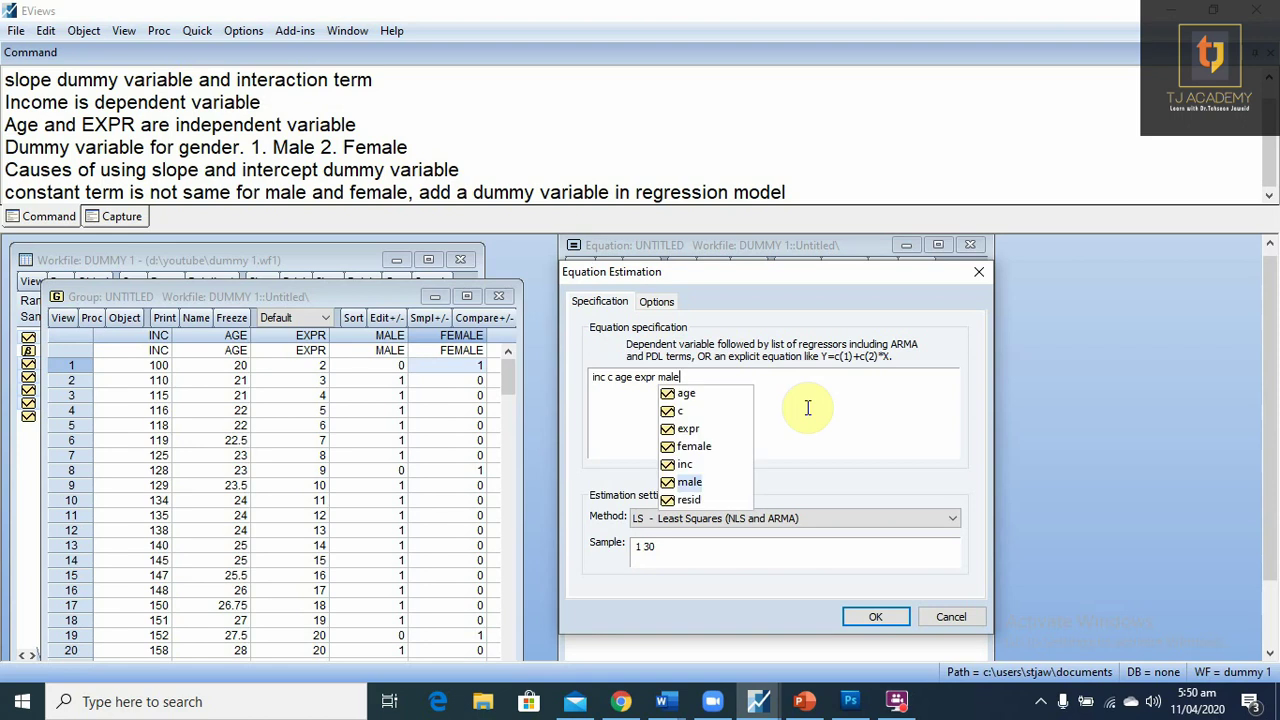
key(Return)
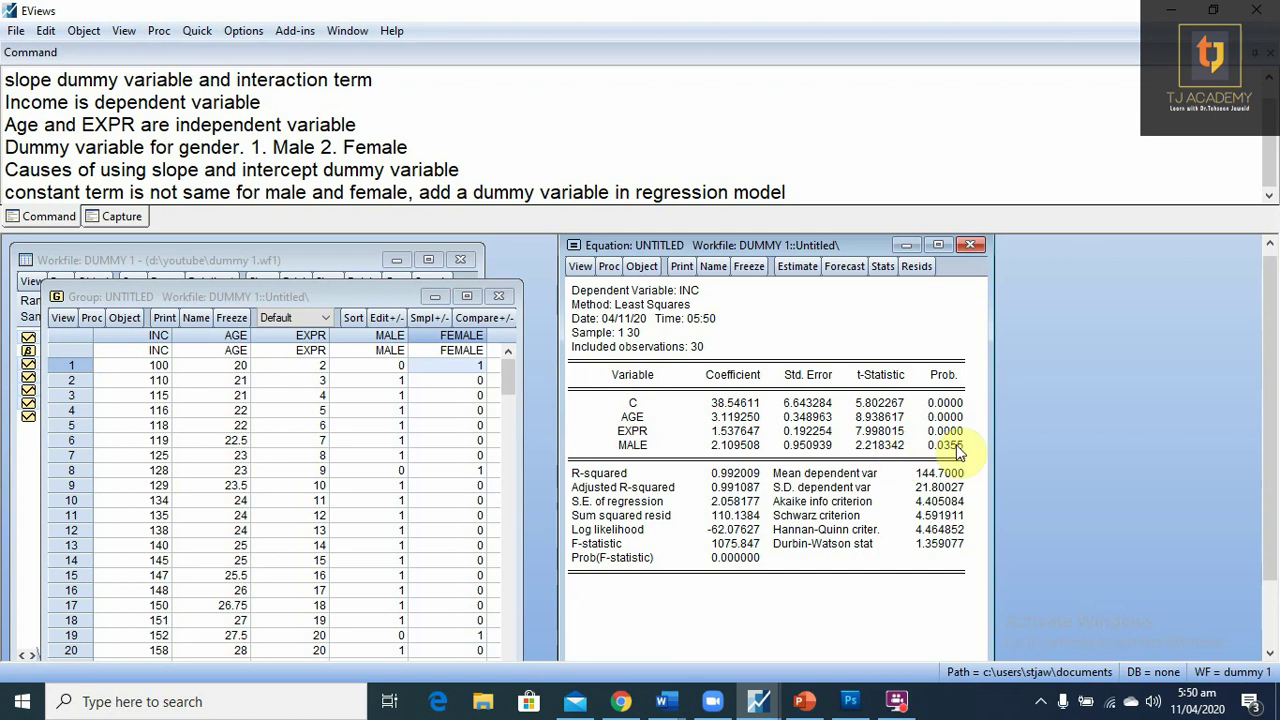
click(809, 190)
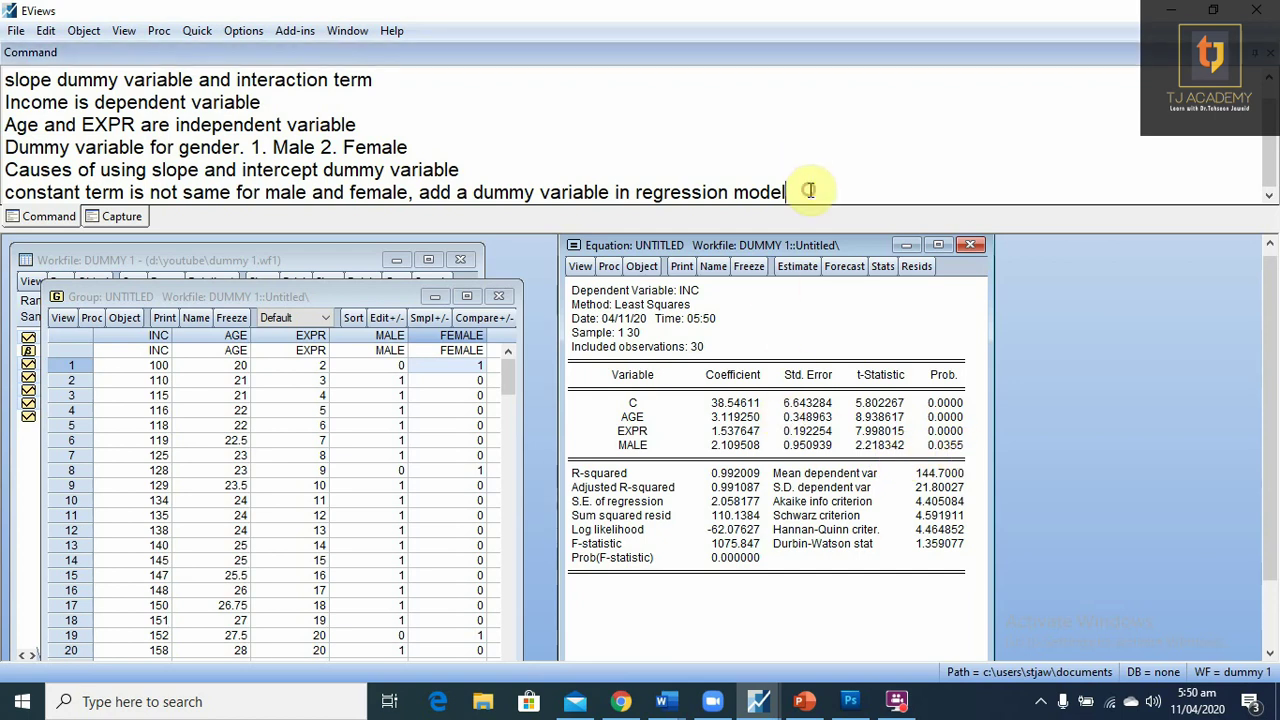
Add the note 'is 38.546+2.10 = 40.646' and briefly highlight the 40.646 result
key(Return)
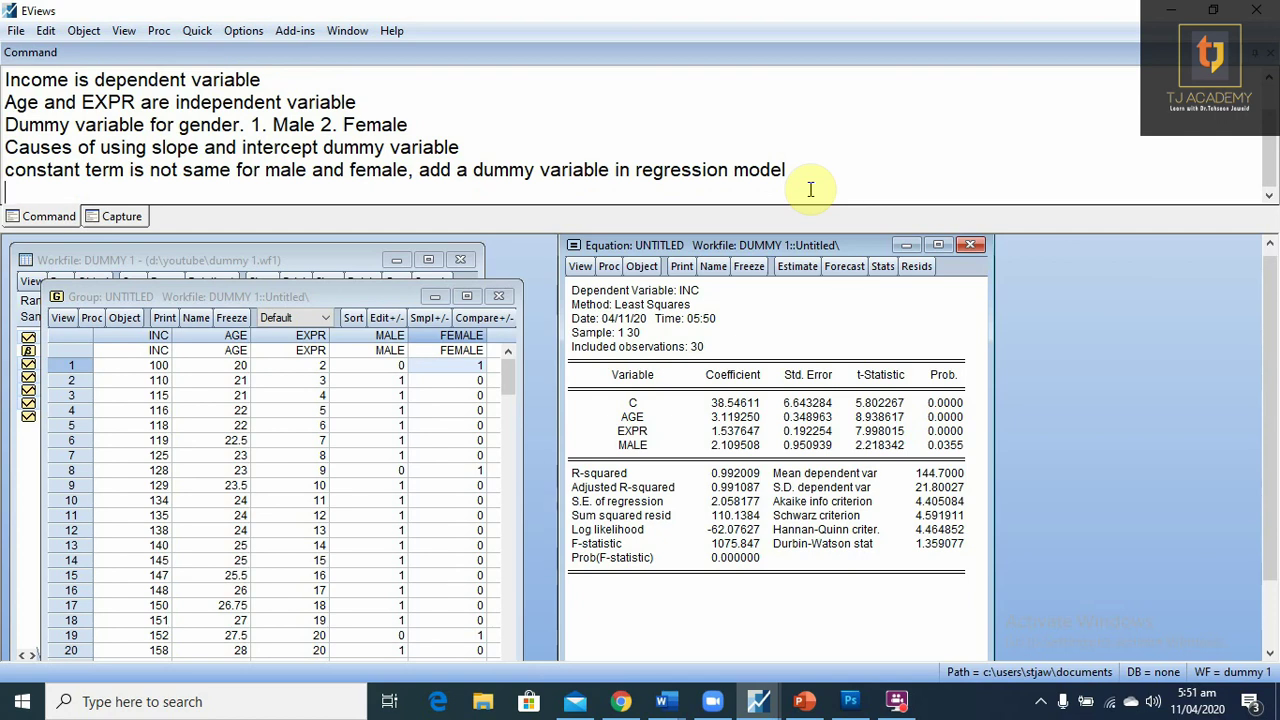
text(is 3)
text(8.54)
text(6)
text(+2.)
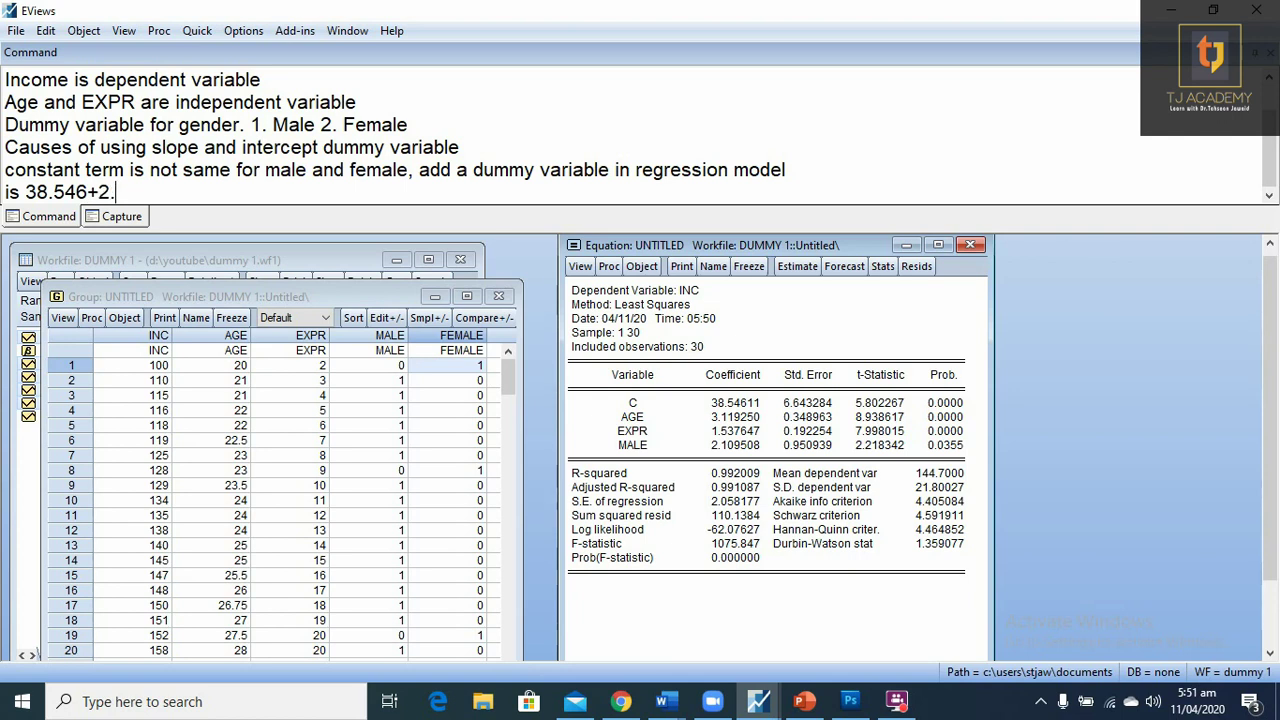
text(1)
text(0 )
text(= )
text(4)
text(0.)
text(64)
text(6)
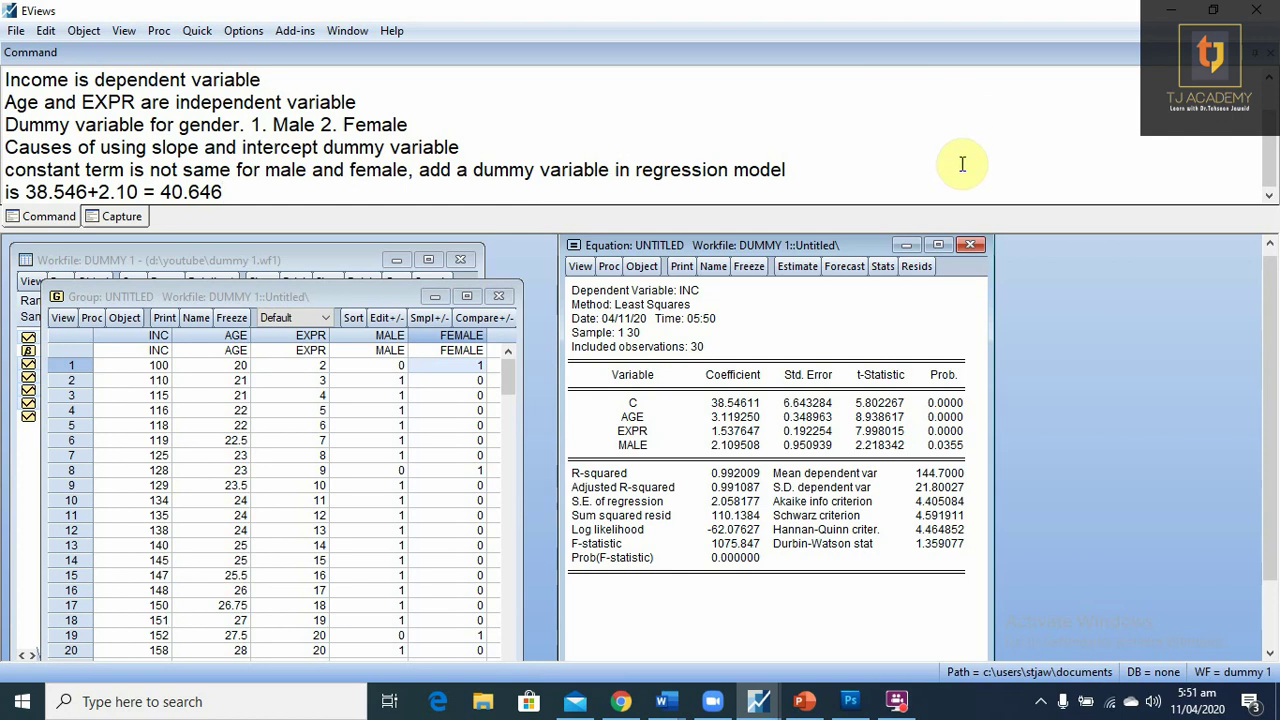
click(734, 404)
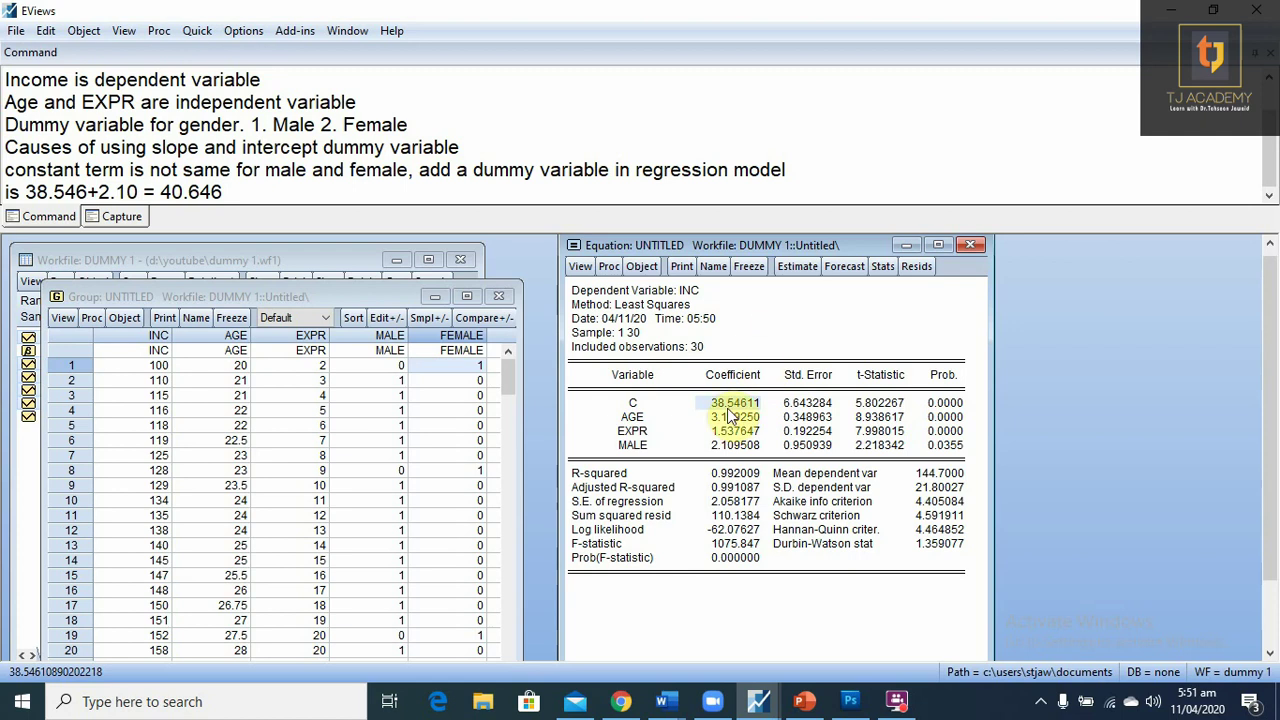
drag(160, 192, 252, 190)
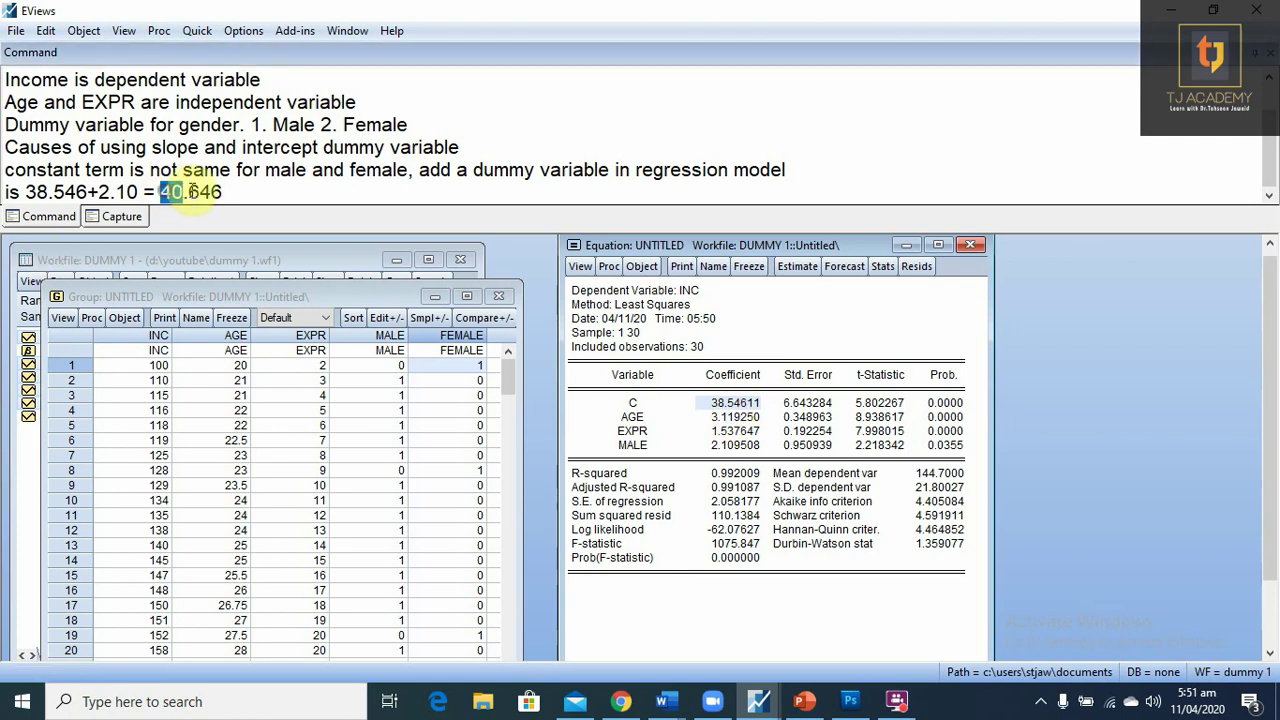
click(252, 190)
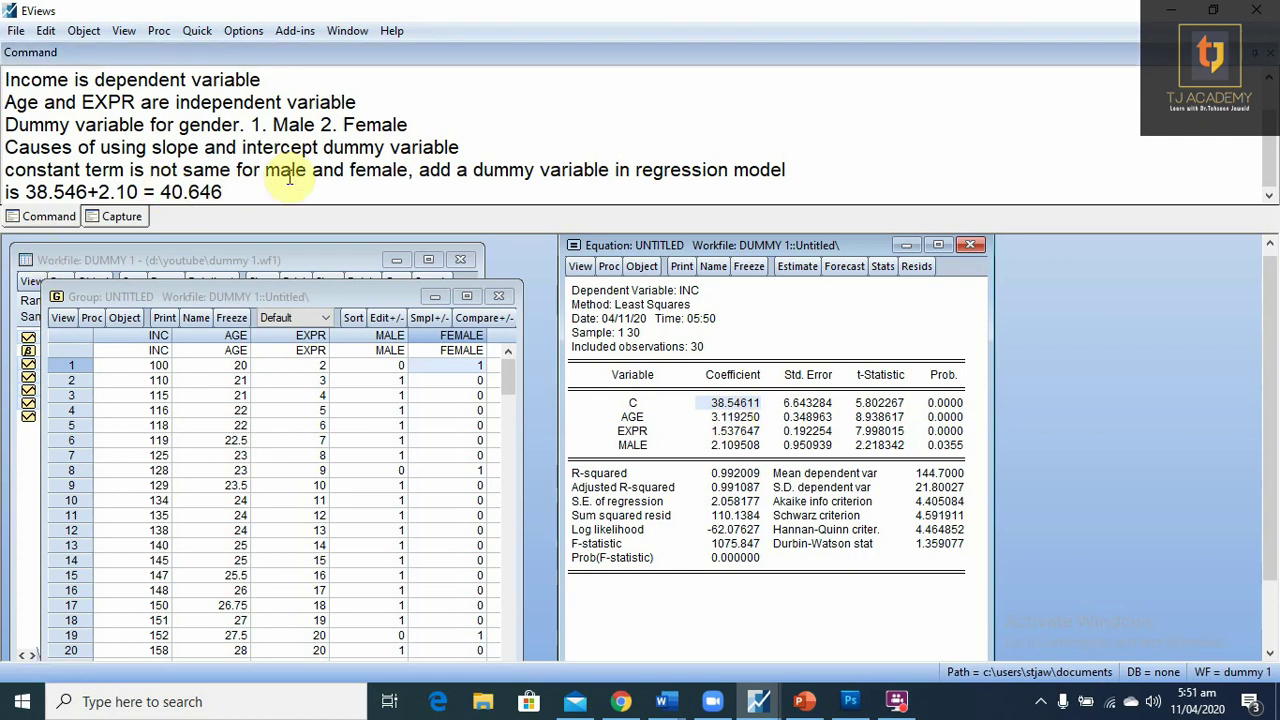
Note that age's coefficient differs by gender, so an interaction term of the dummy with age is needed
key(Return)
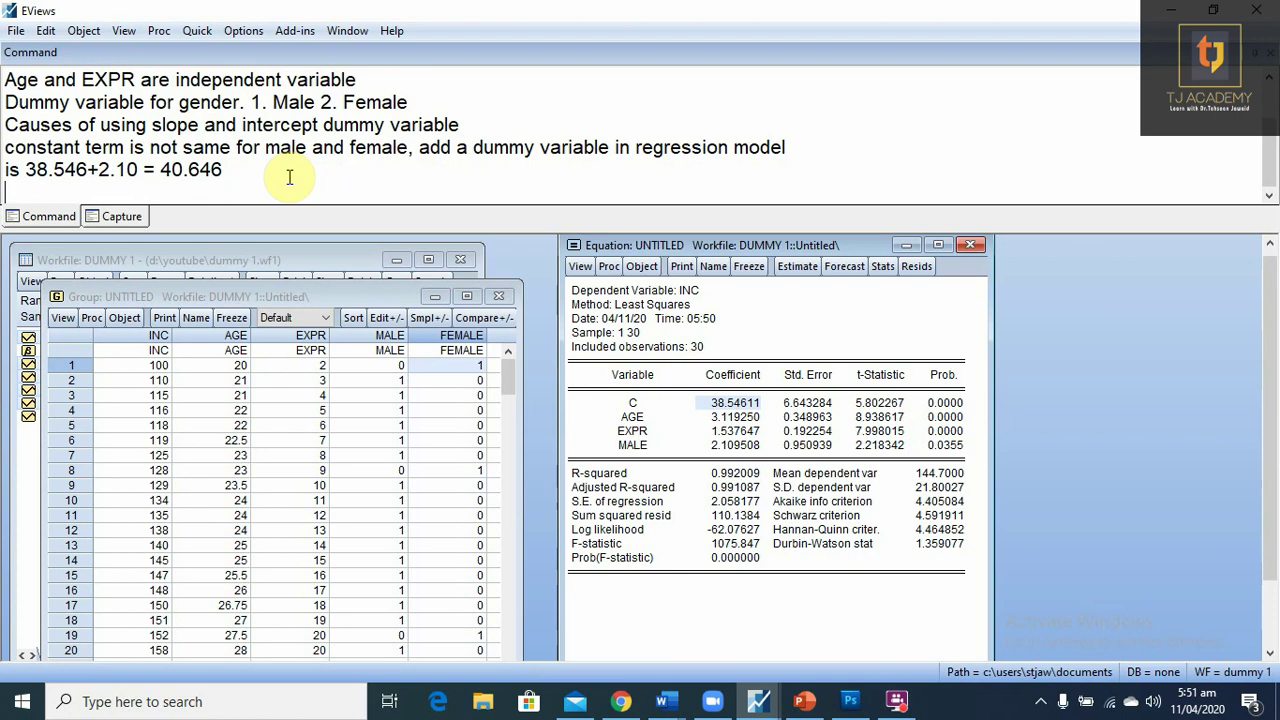
text(T)
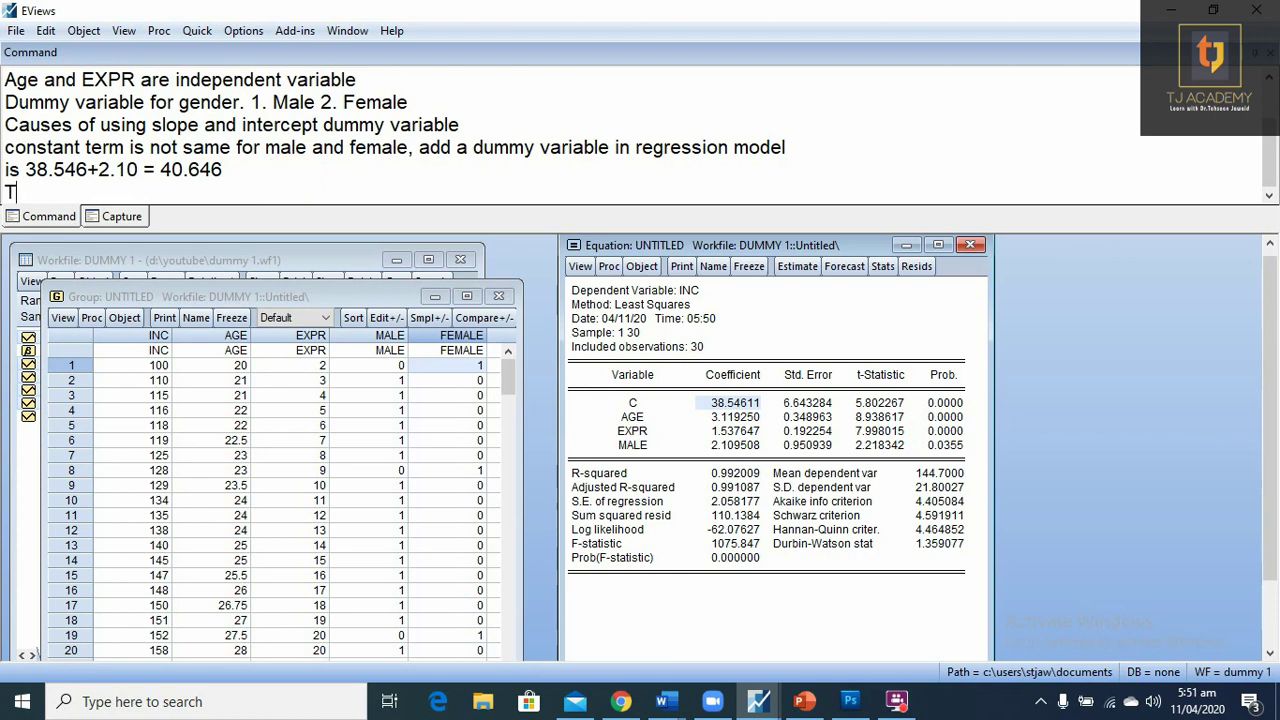
text(he cof)
key(BackSpace)
text(effic)
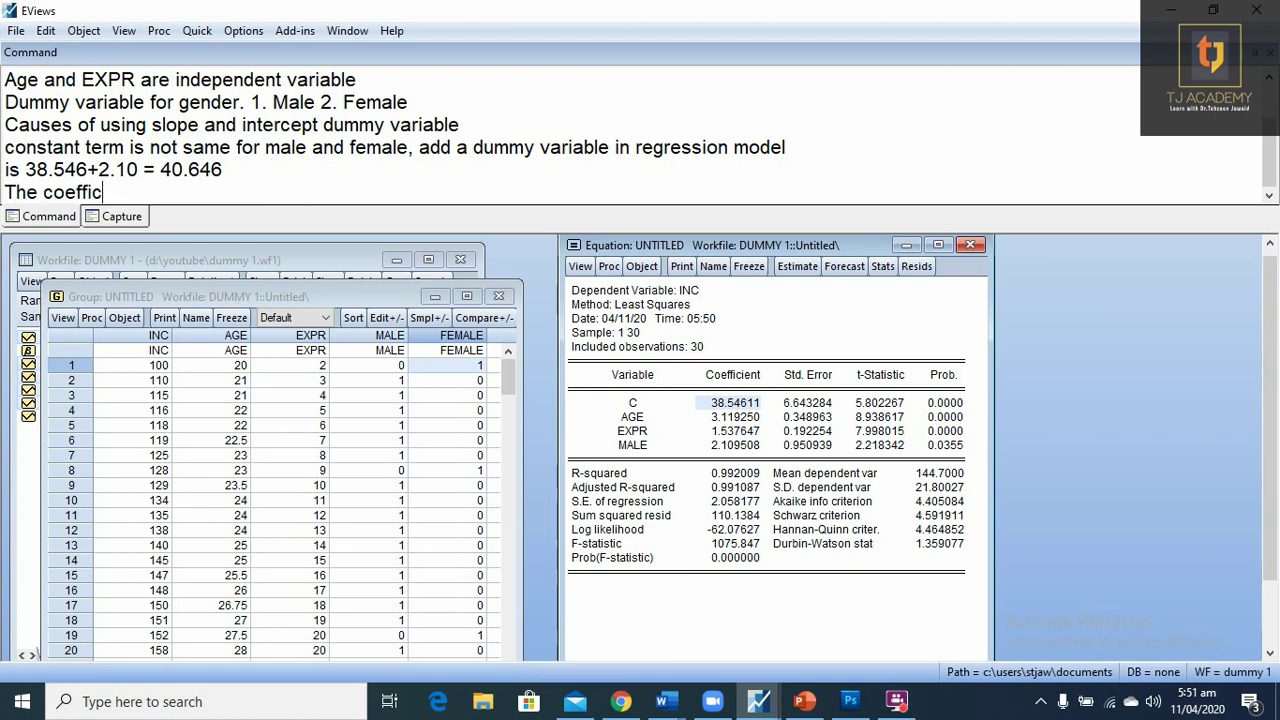
text(ient of a)
text(ge is d)
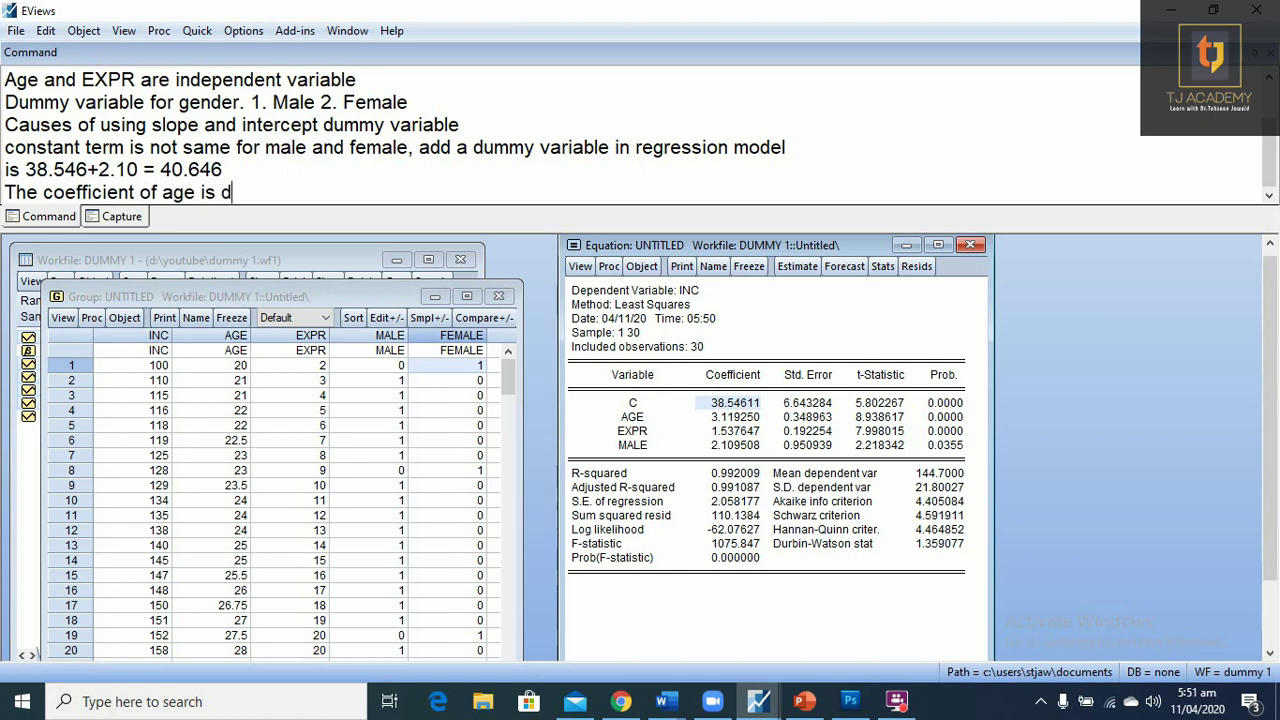
text(ifferent )
text(for ma)
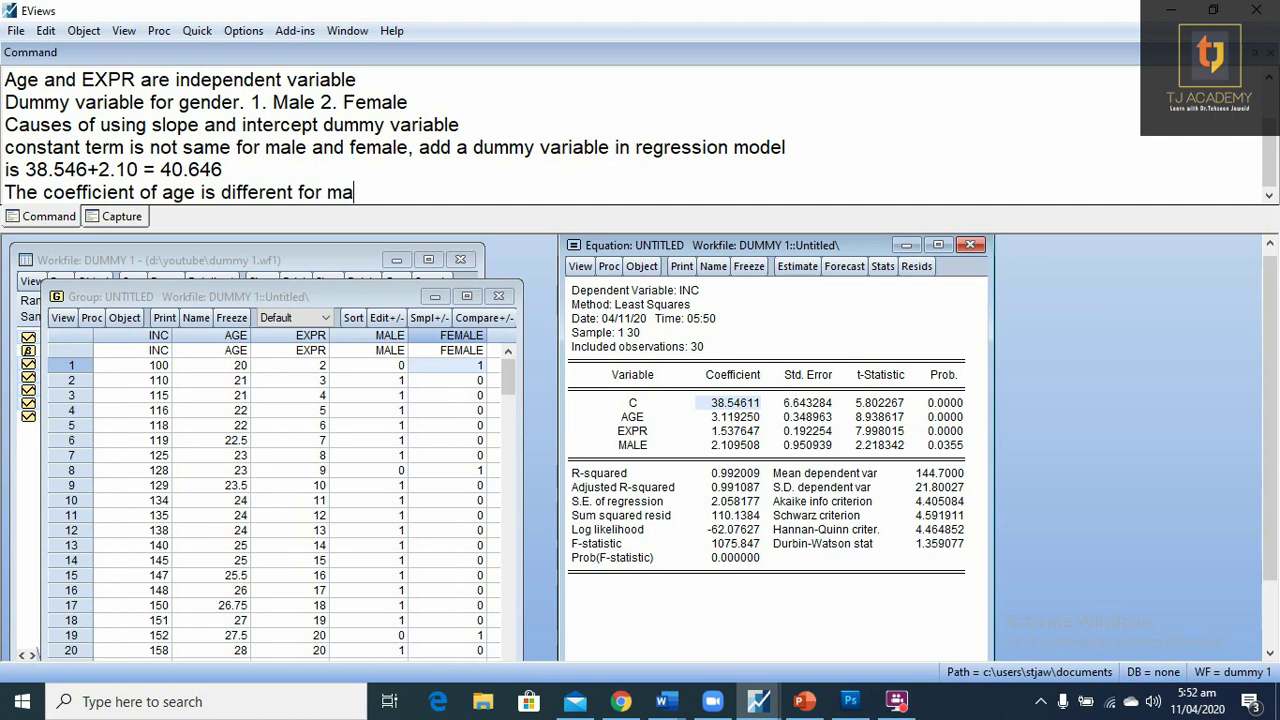
text(le )
text(and female. )
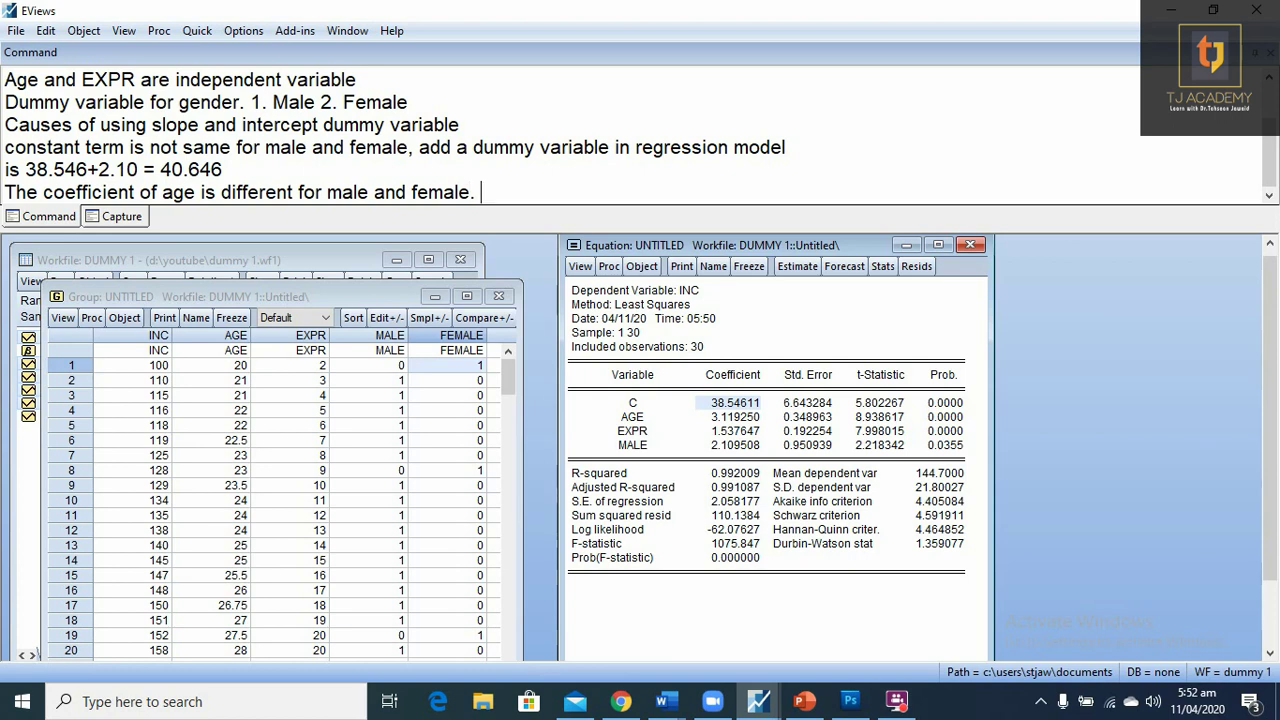
text(We have t)
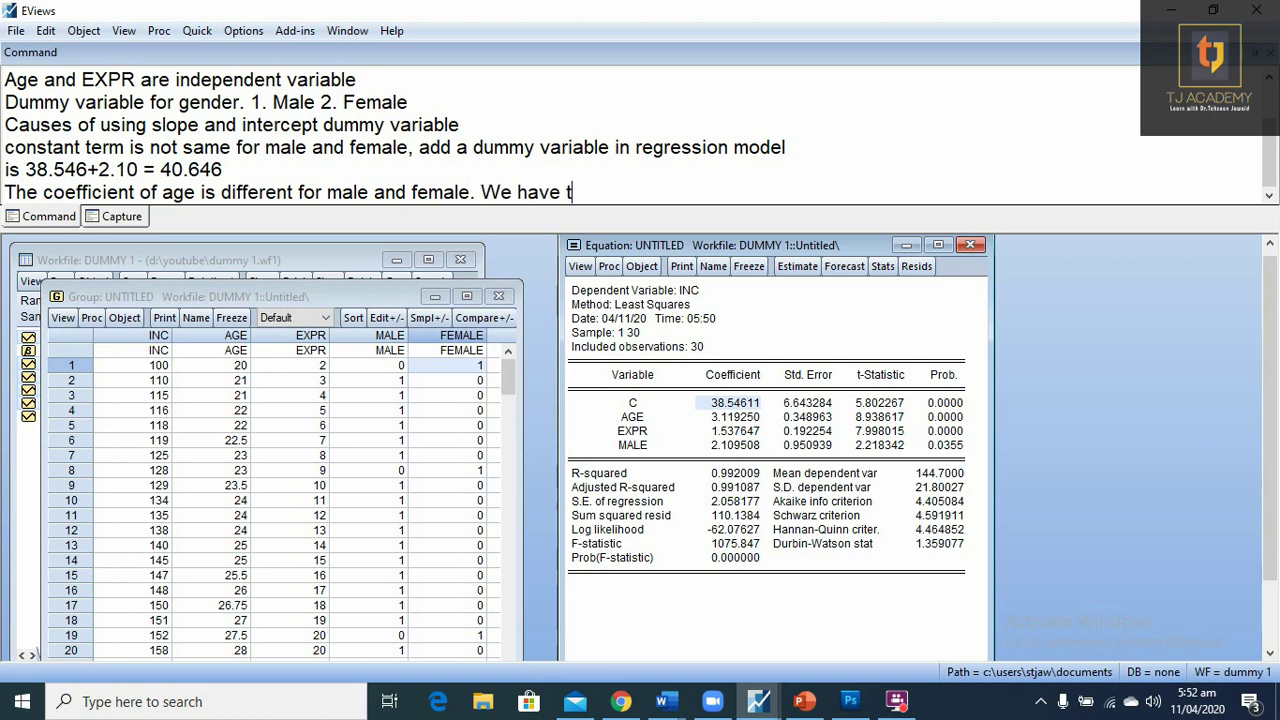
text(o add )
text(an in)
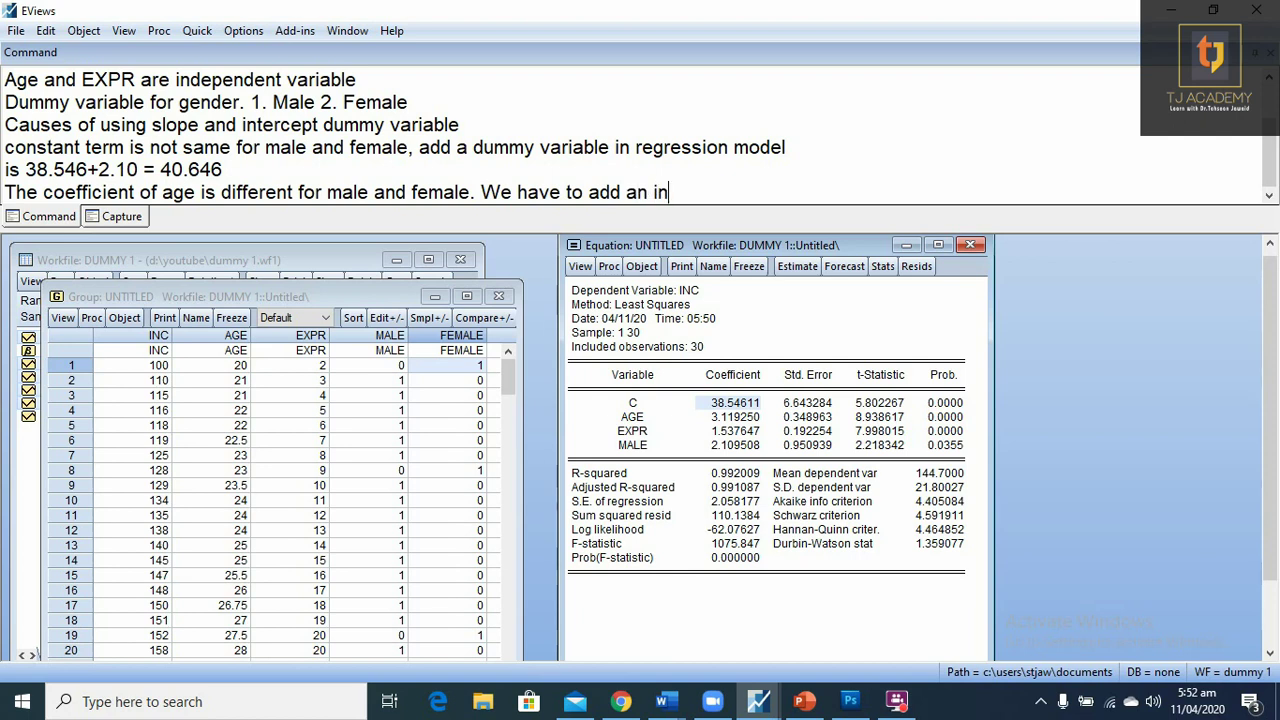
text(teraction)
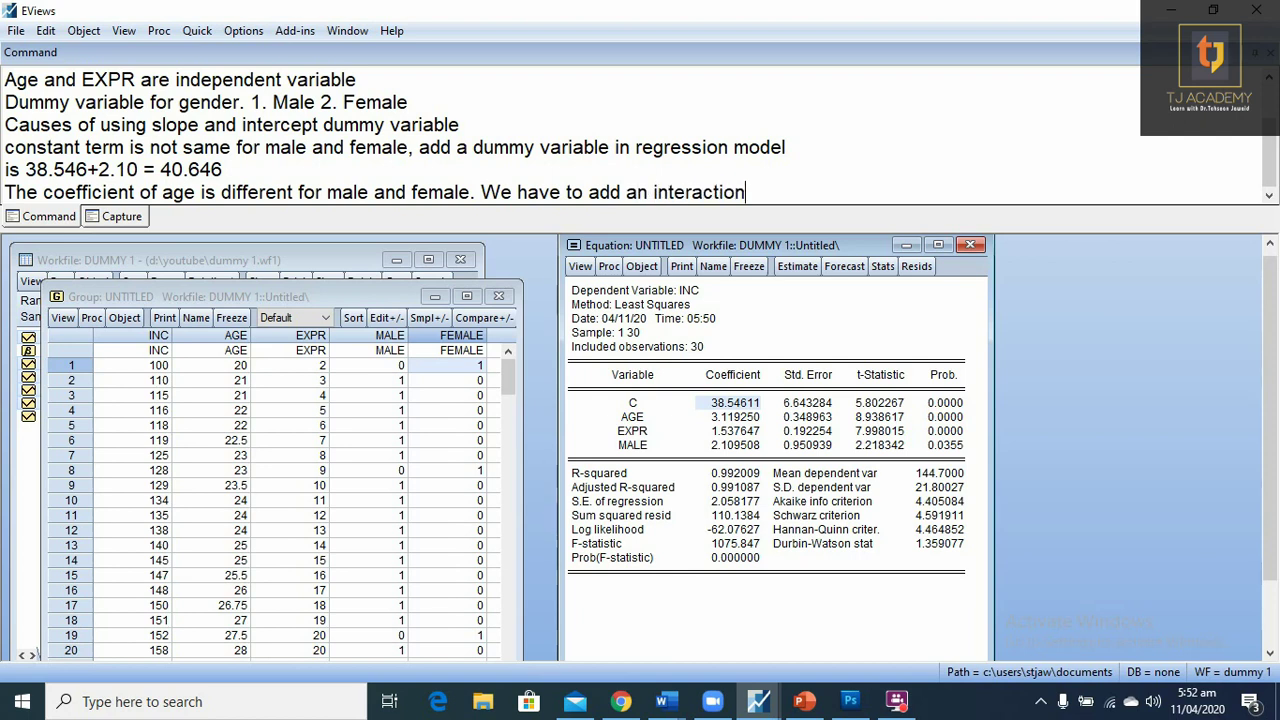
text( term )
text(of d)
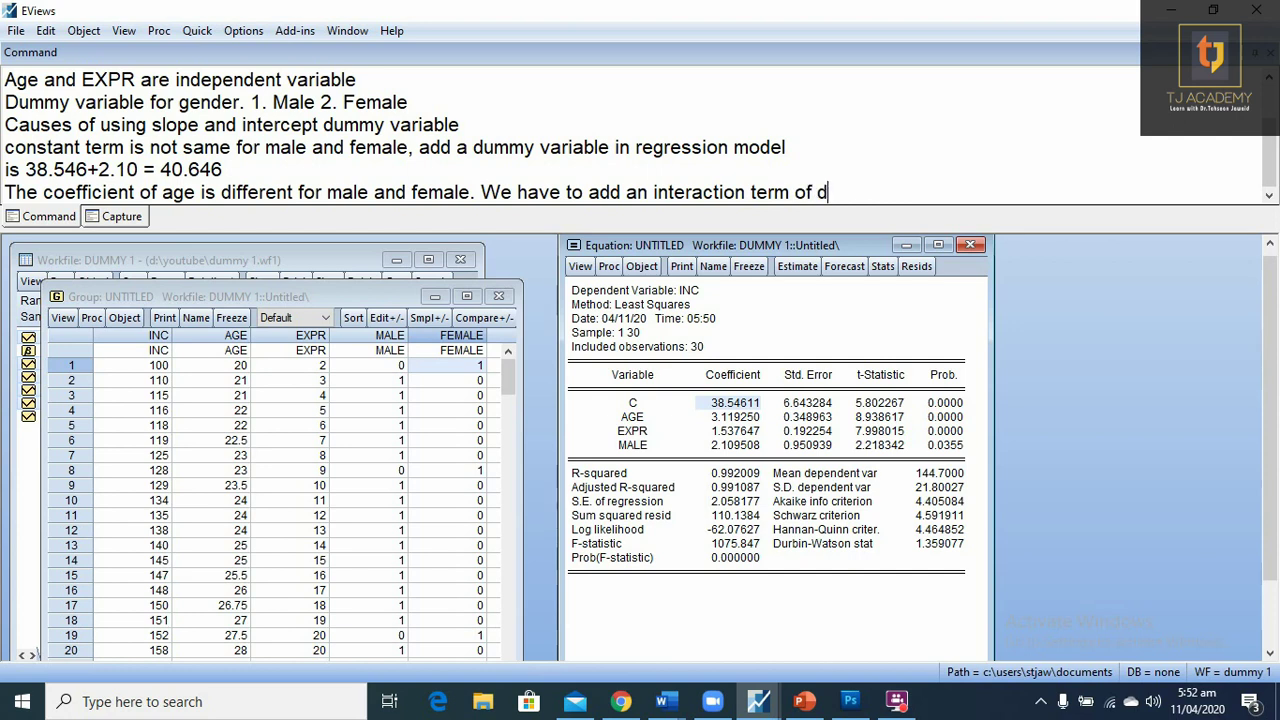
text(ummy var)
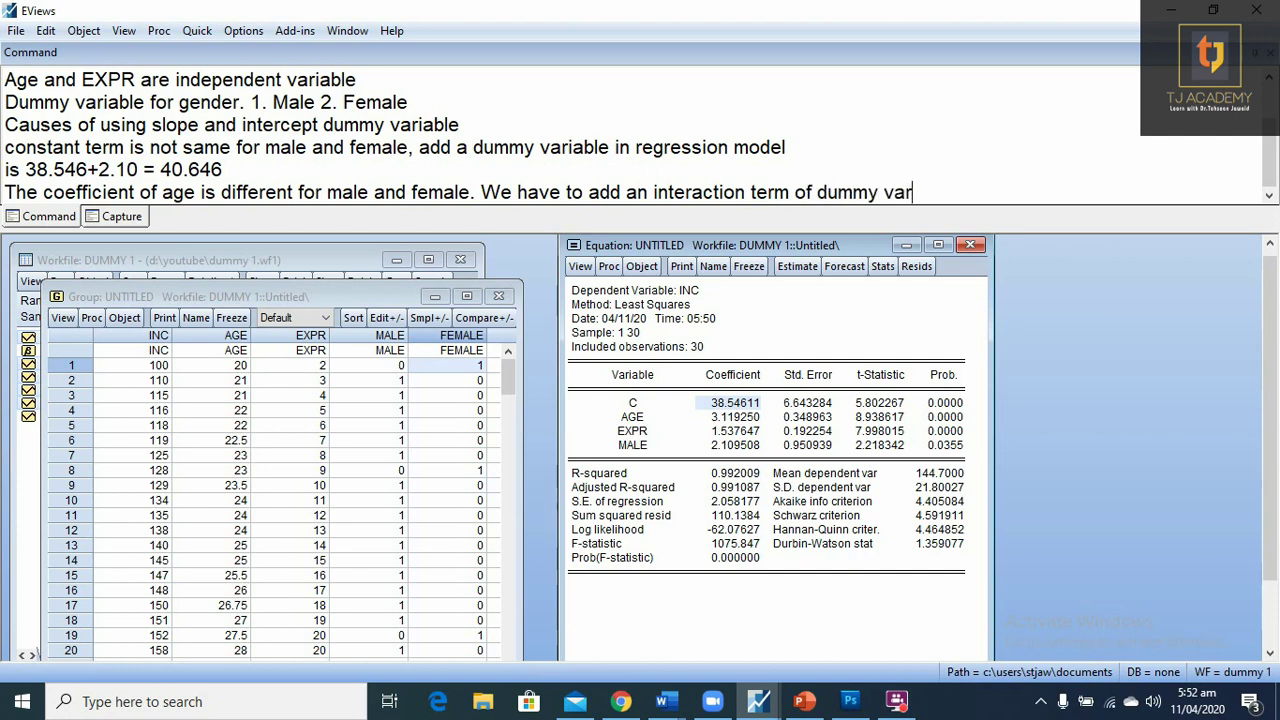
text(iable )
text(with )
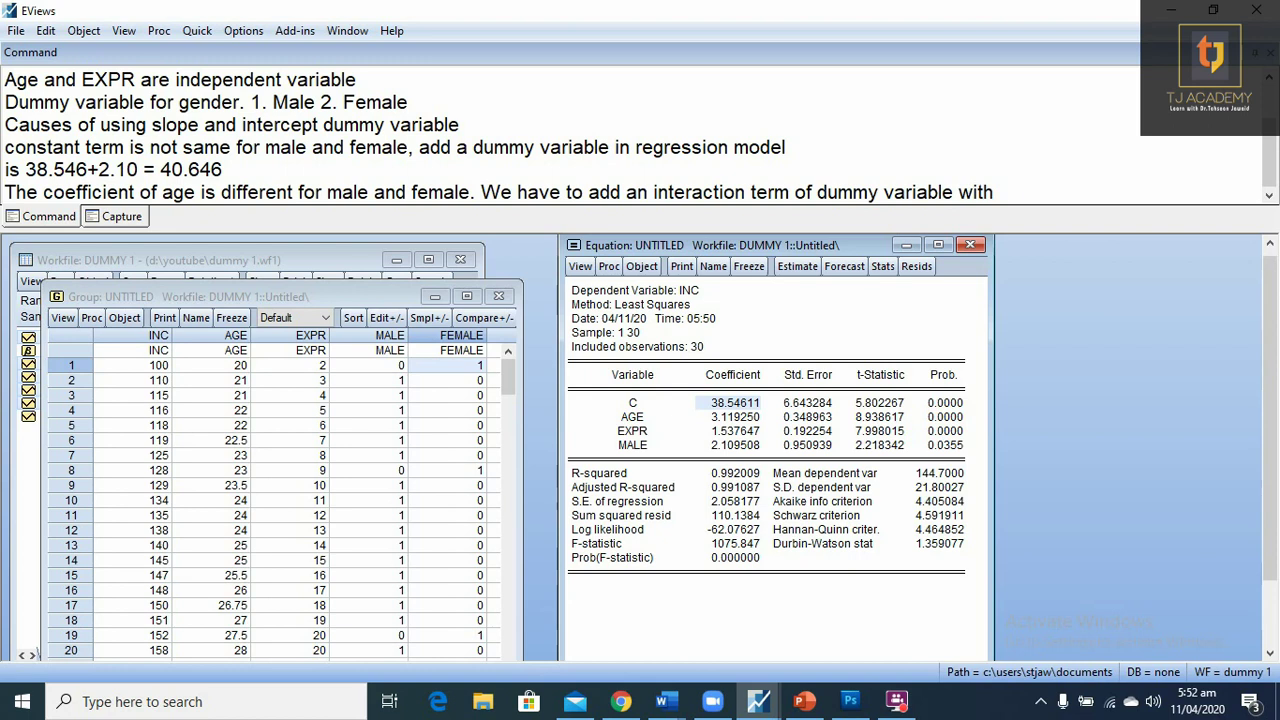
text(age)
scroll(640, 135, up, 1)
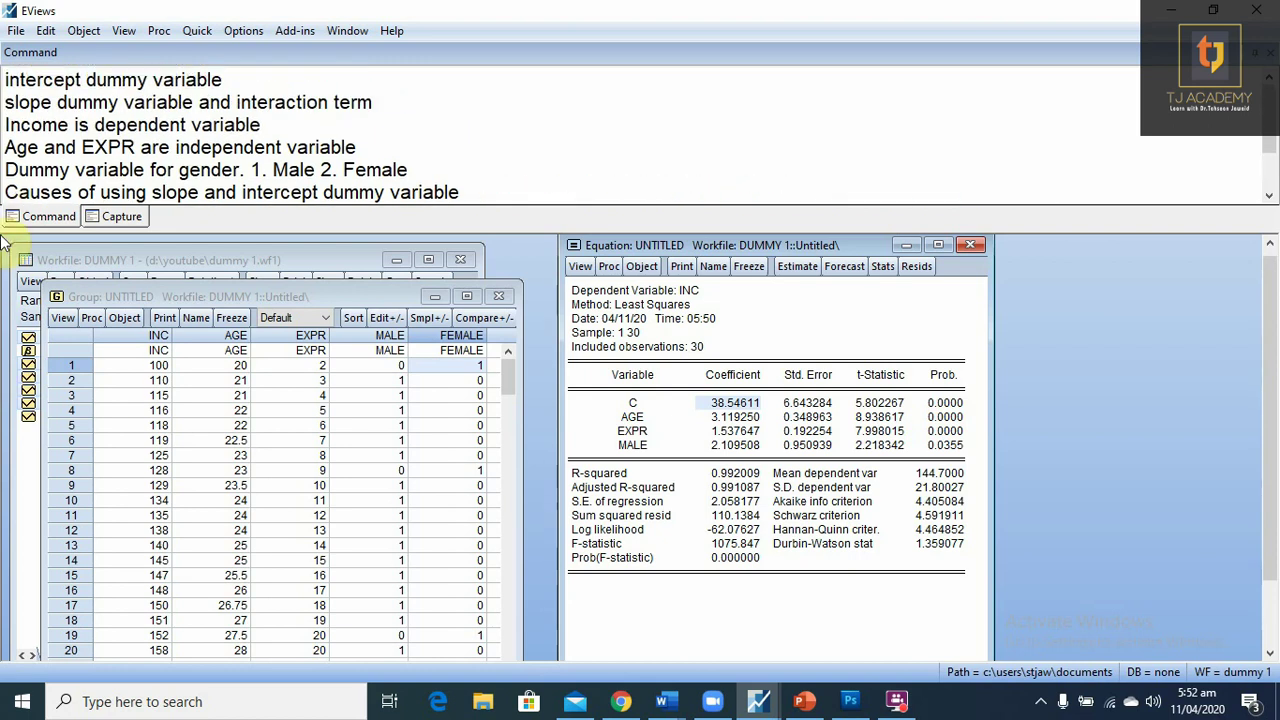
scroll(560, 178, down, 1)
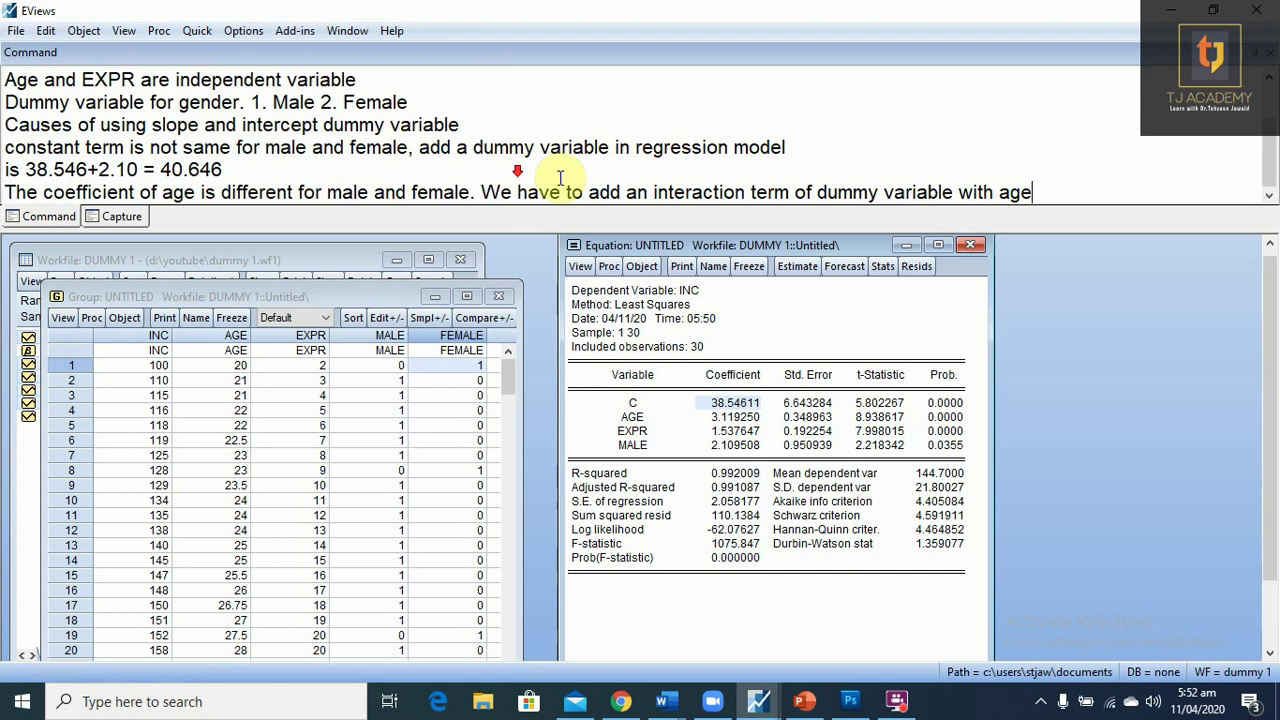
Estimate 'inc c age expr male*age', yielding a MALE*AGE coefficient of 0.069543
click(797, 266)
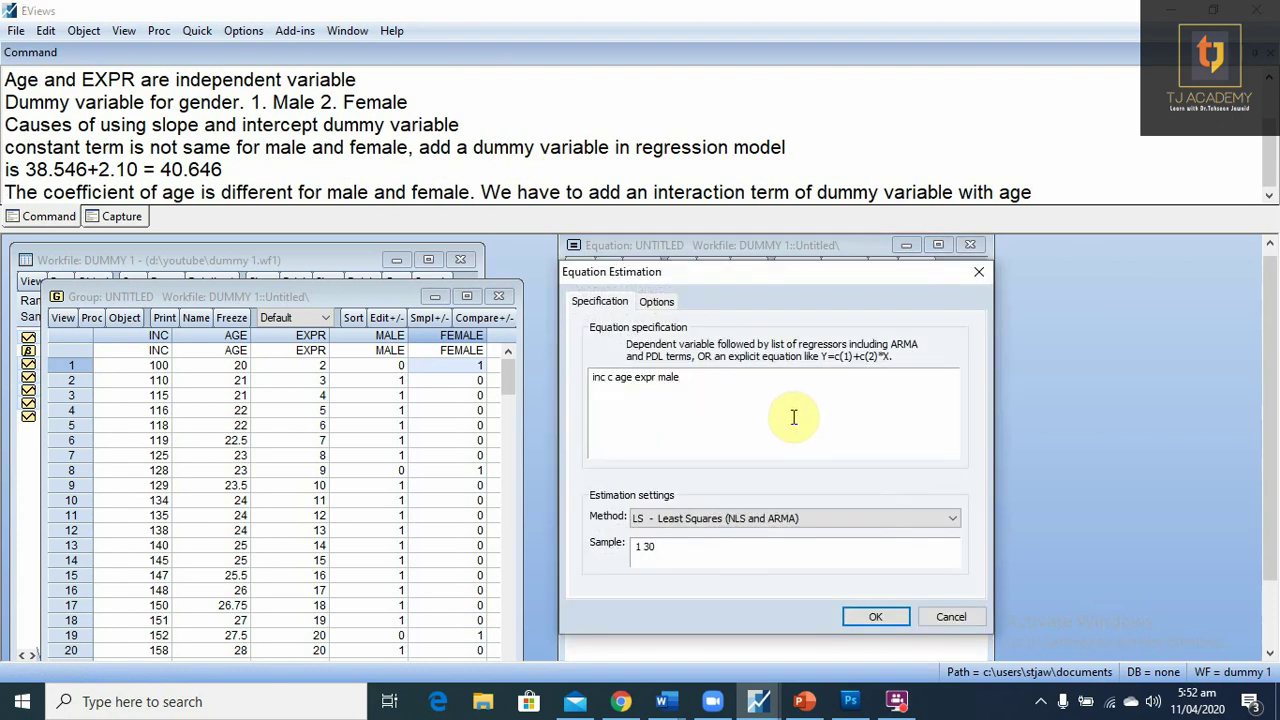
text(*a)
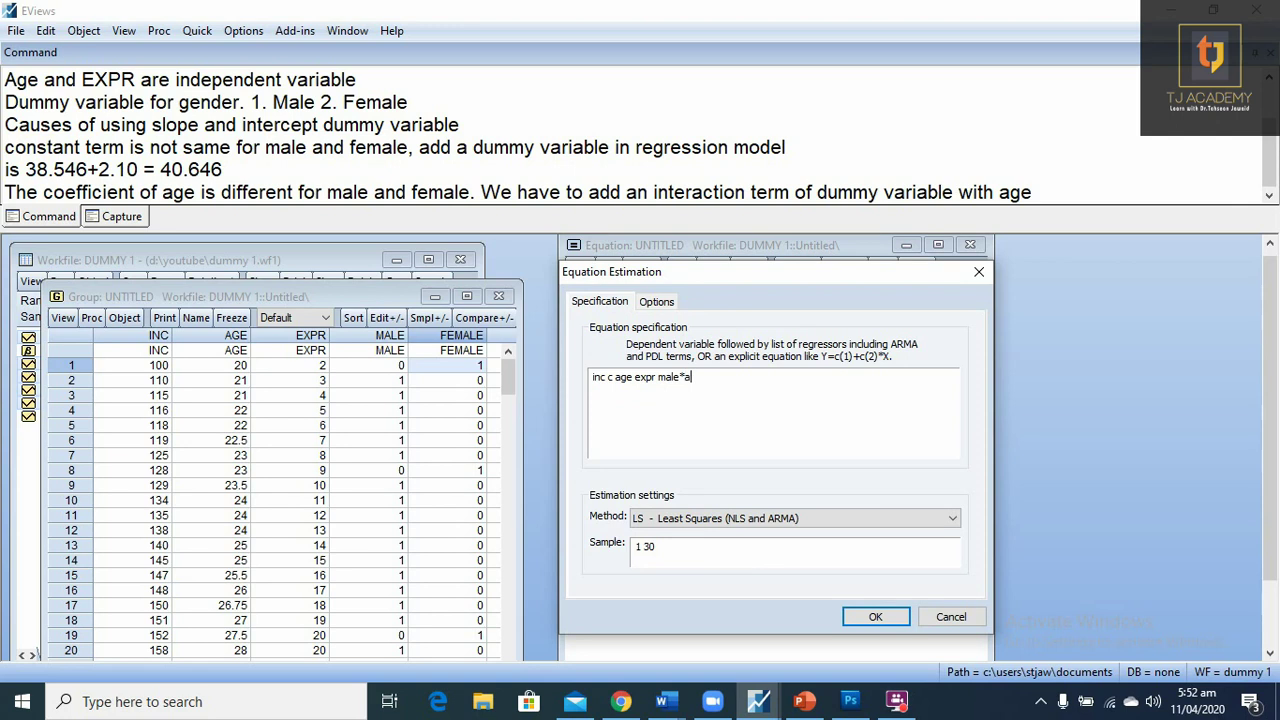
text(ge)
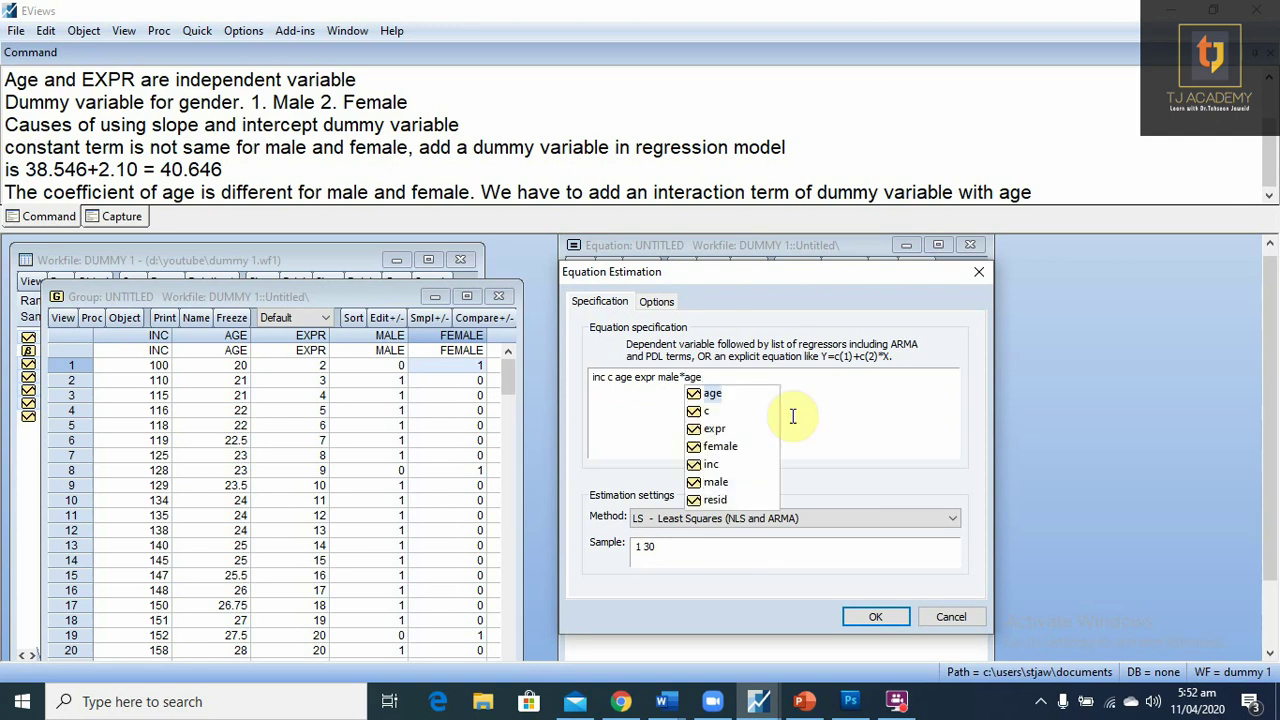
drag(659, 378, 704, 378)
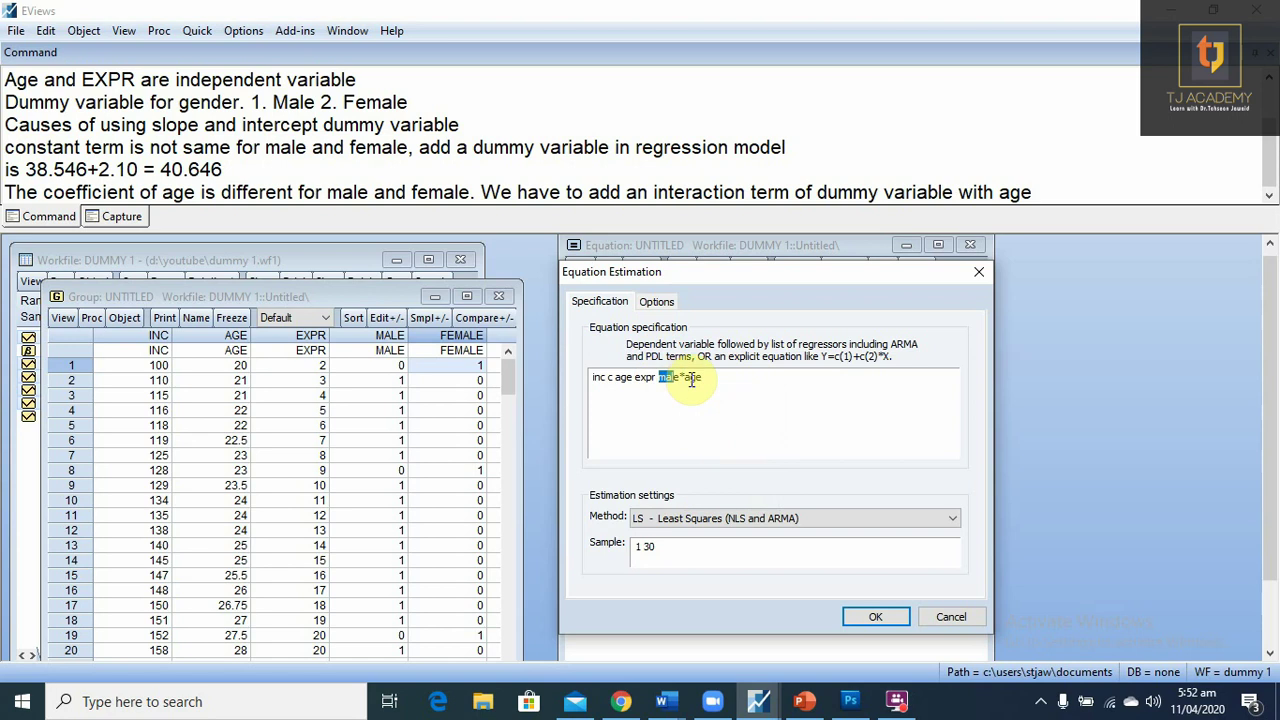
click(766, 411)
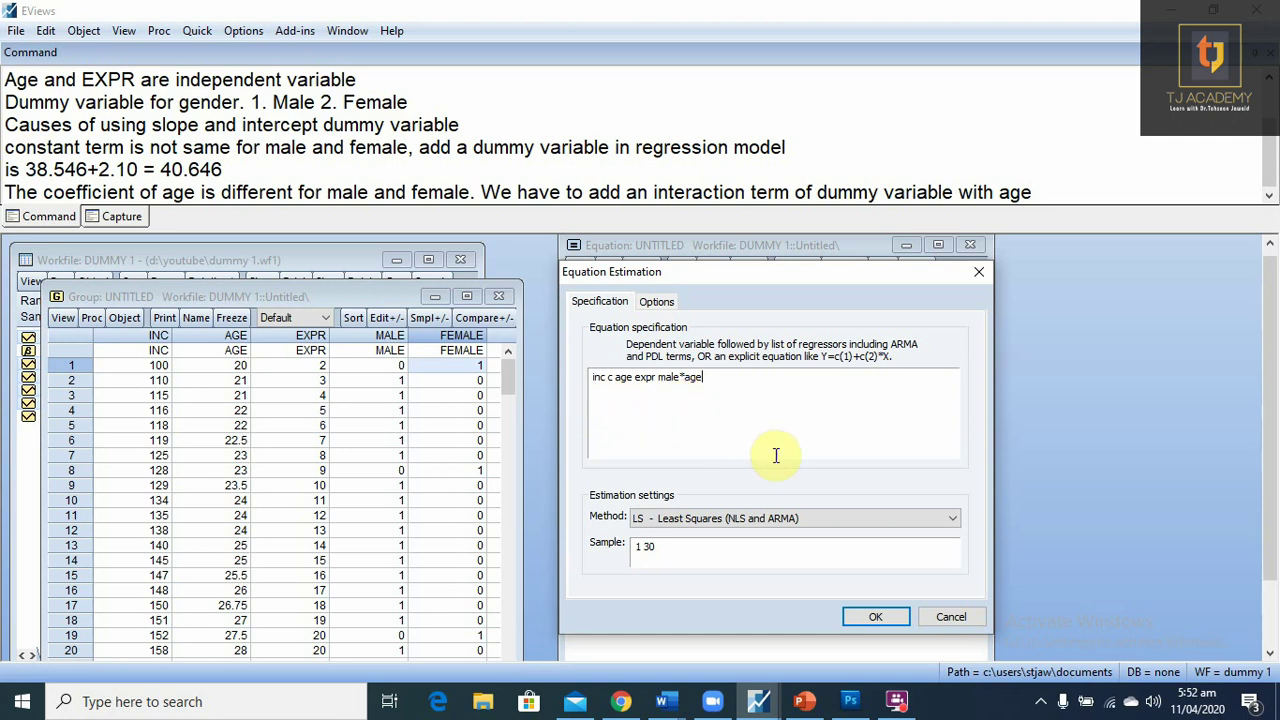
click(876, 620)
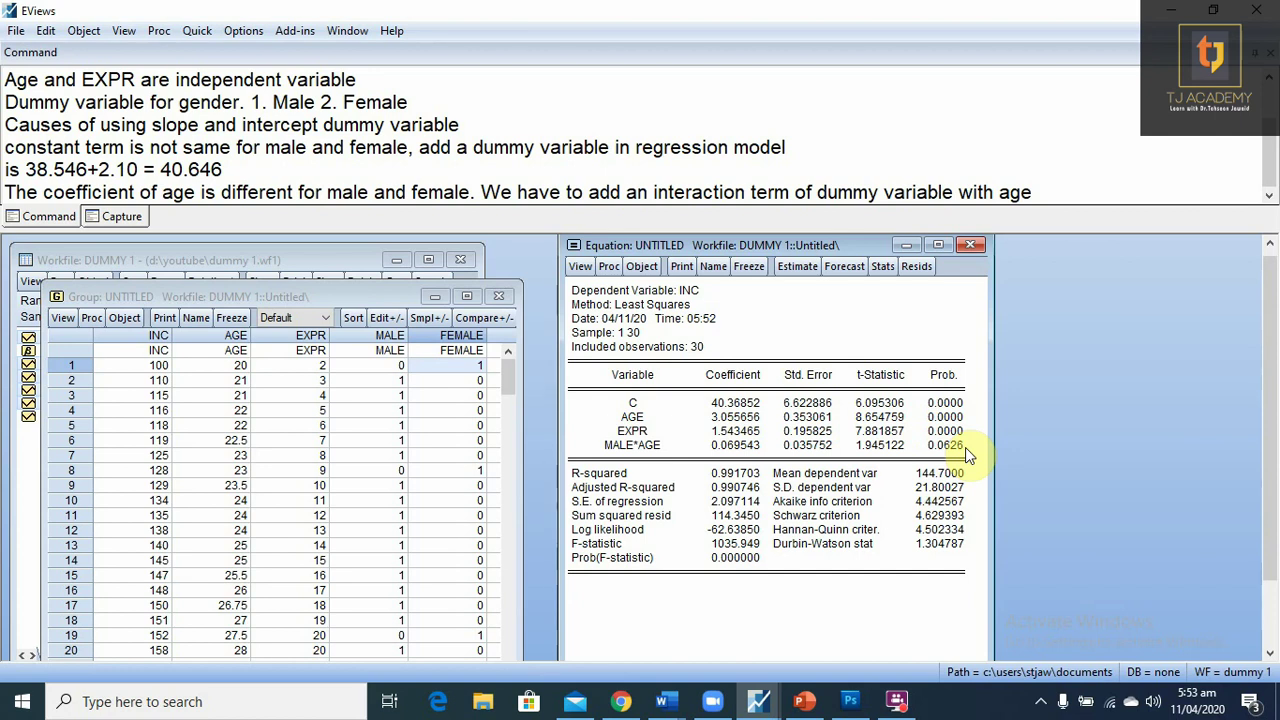
Add the note line 'coeffcient of age for male is 3.05+0.069' to the Command window
click(1042, 192)
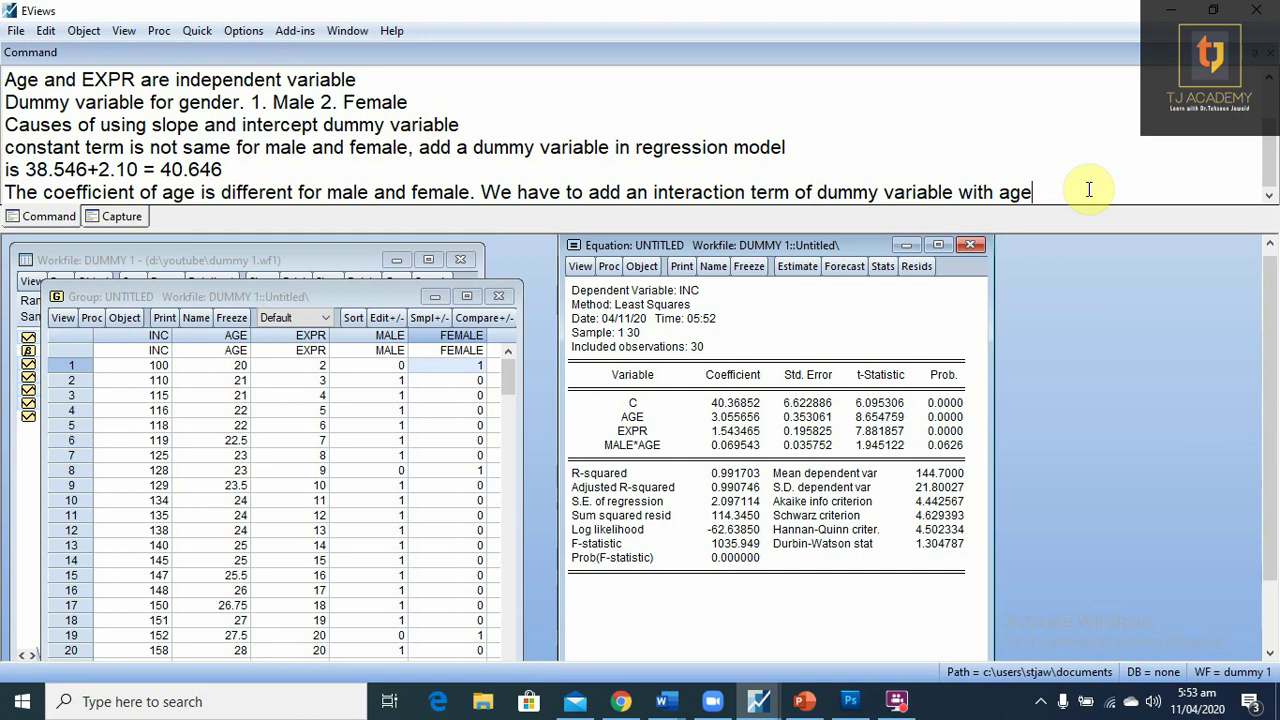
key(Return)
text(co)
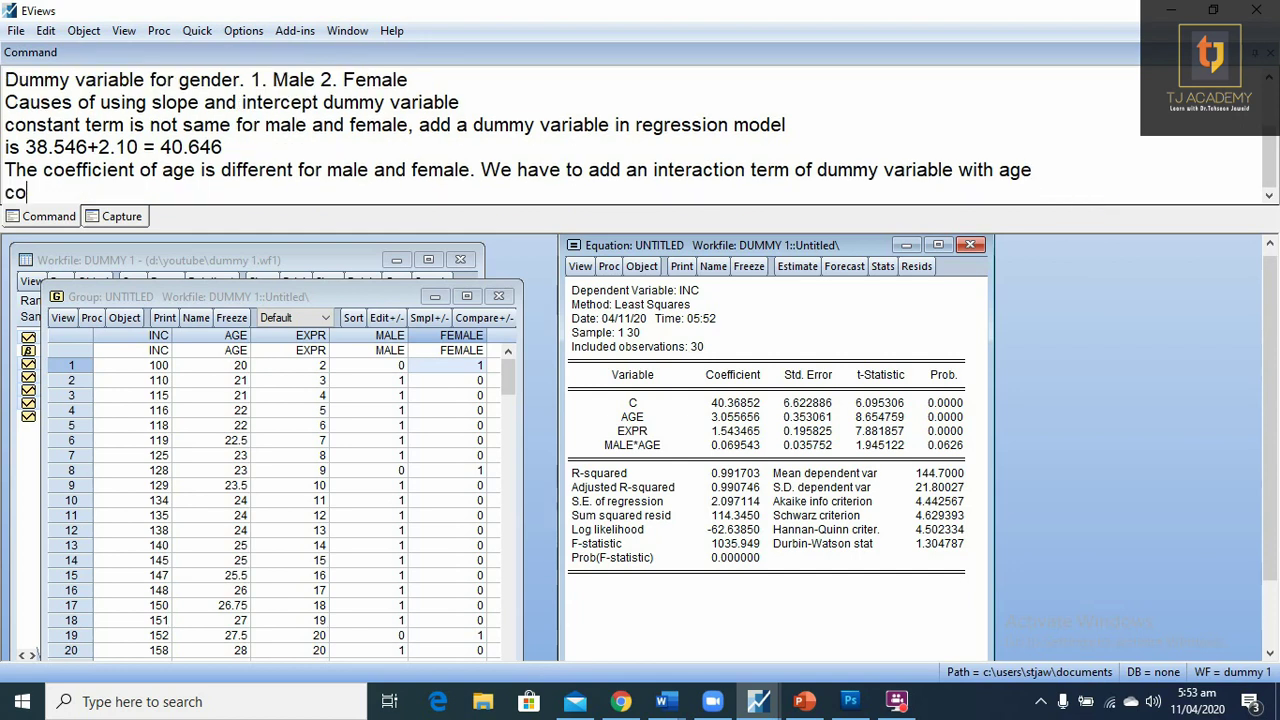
text(effcien)
text(t for ma)
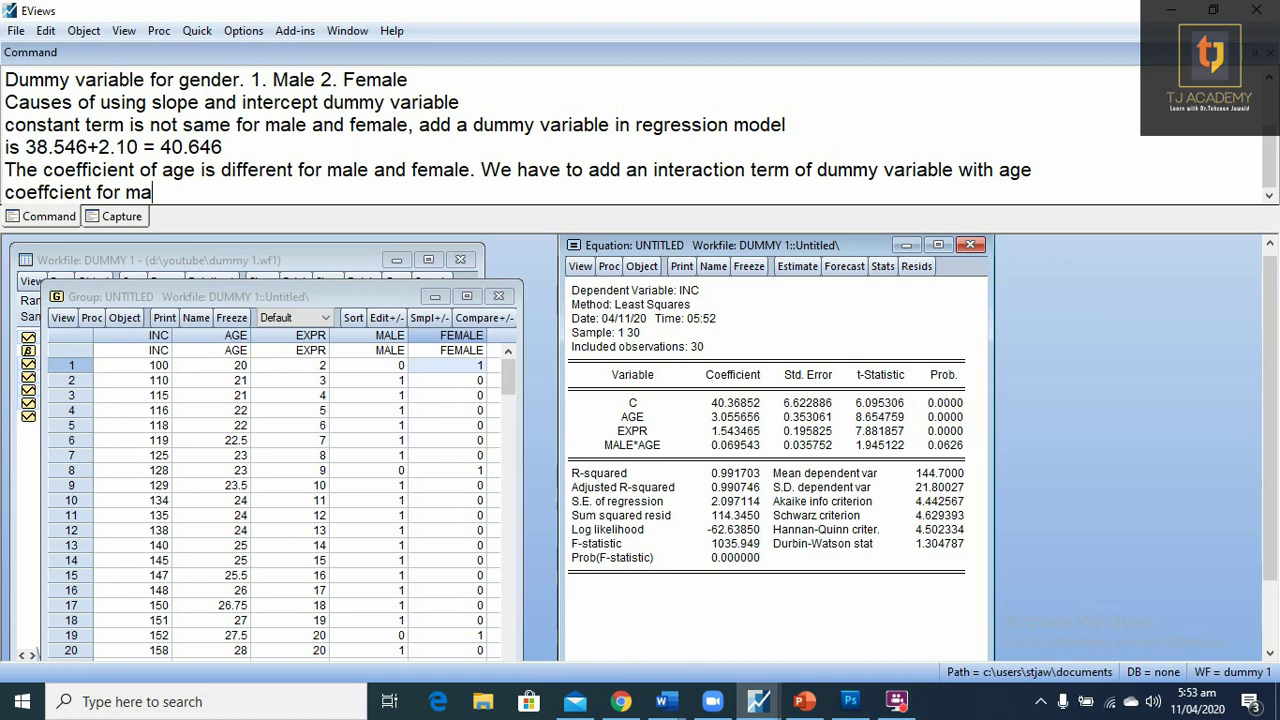
text(le)
key(Left)
key(Left)
key(Left)
key(Left)
key(Left)
key(Left)
key(Left)
key(Left)
key(Left)
text(of )
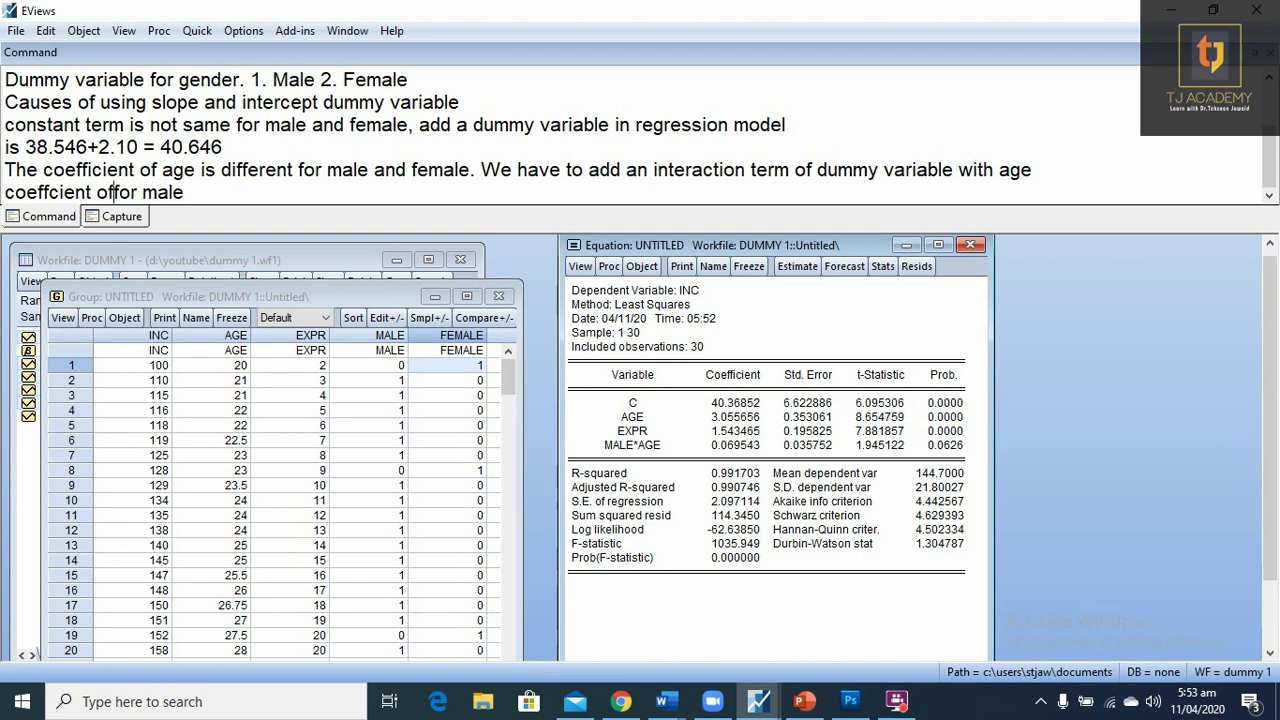
text(age)
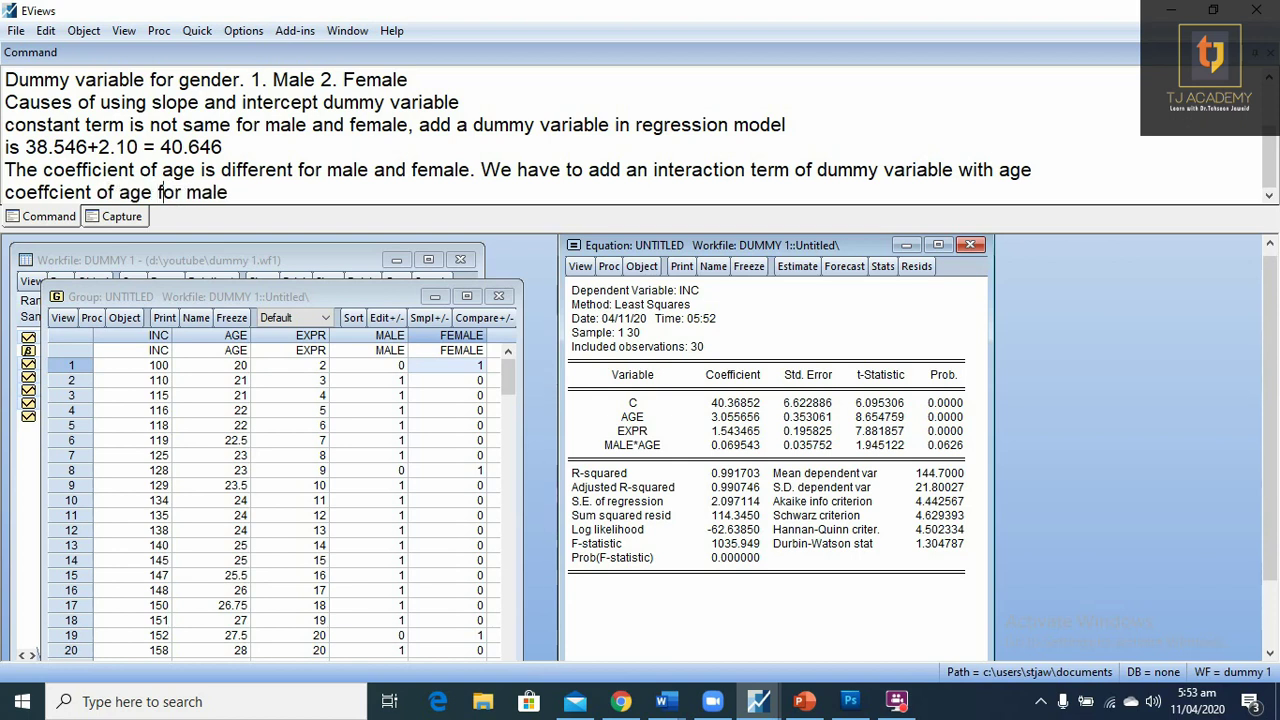
key(Right)
key(Right)
key(Right)
key(Right)
key(Right)
key(Right)
key(Right)
text(is )
text(3.)
text(05)
text(+)
text(0.)
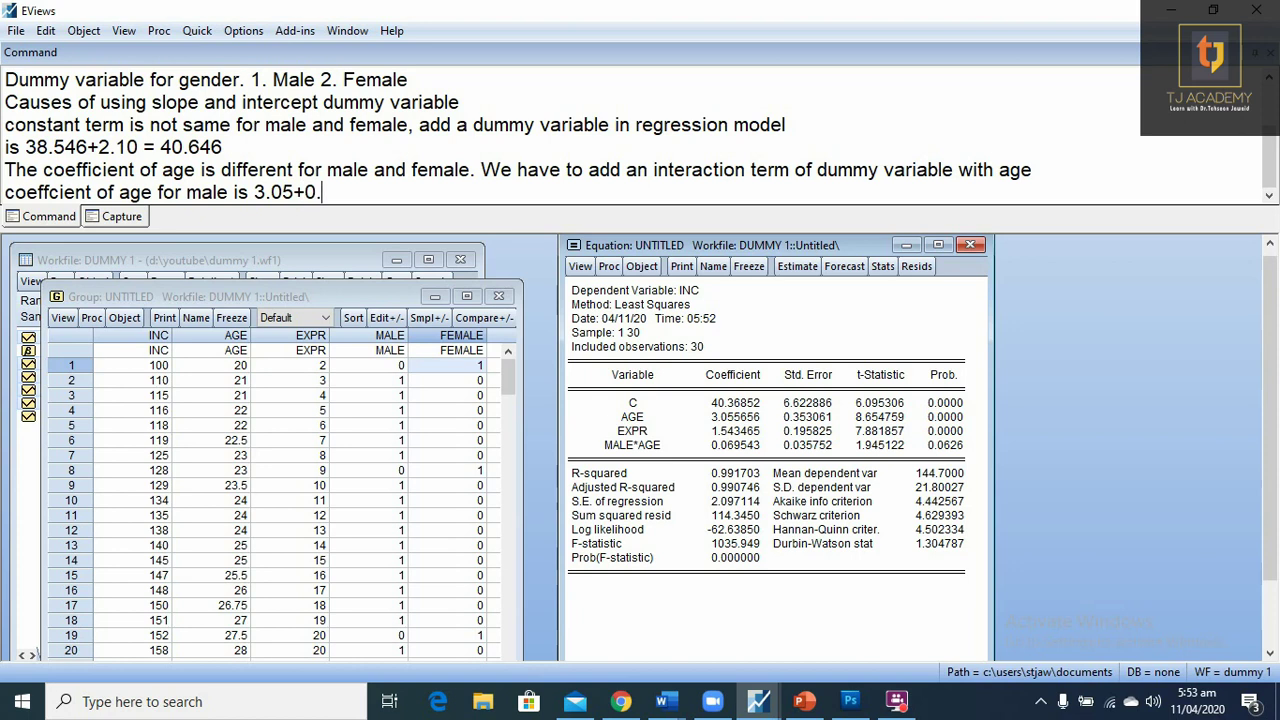
text(0)
text(7)
key(BackSpace)
text(69)
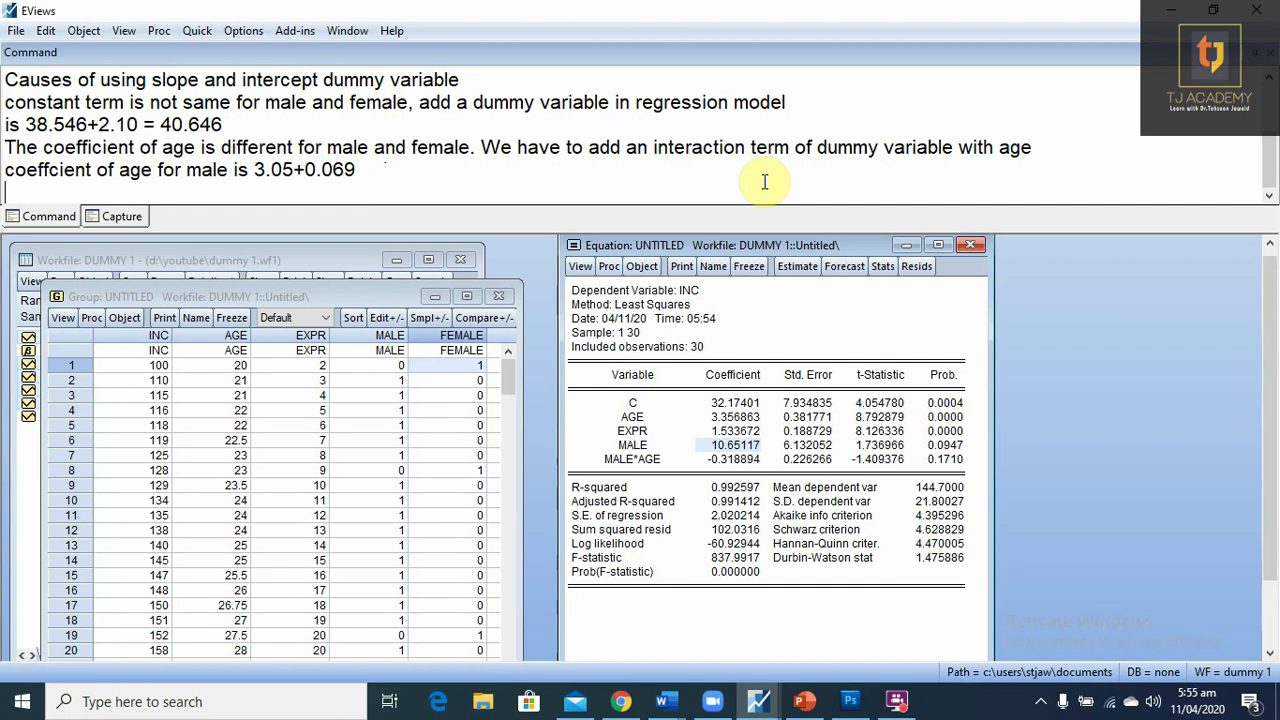
click(896, 701)
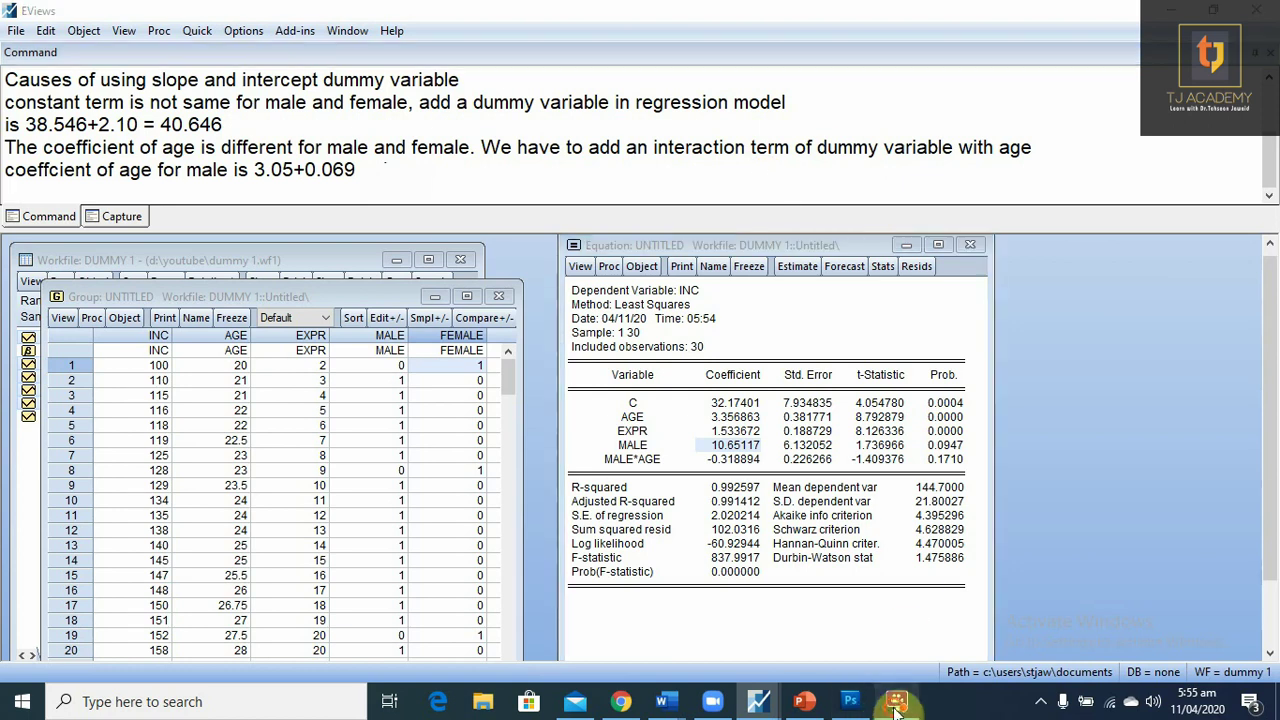